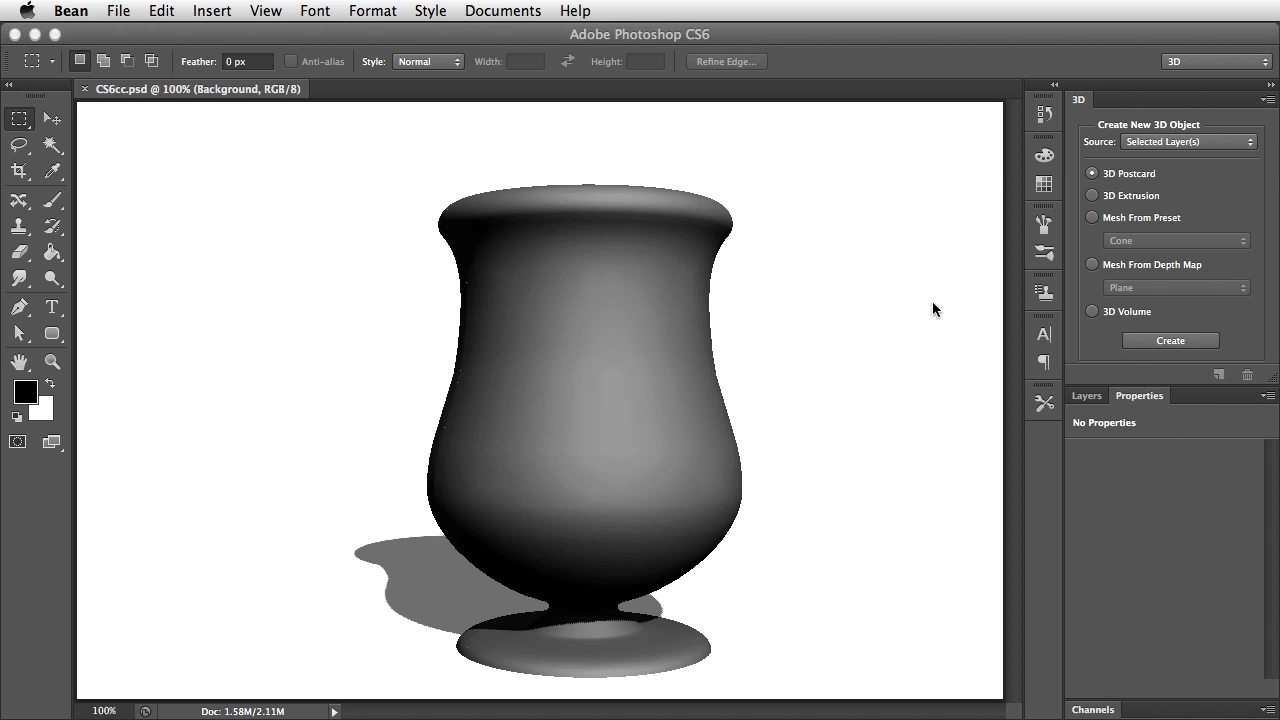
Select the Shape 1 3D layer with the Move tool and tilt the vase to look into its opening.
click(629, 359)
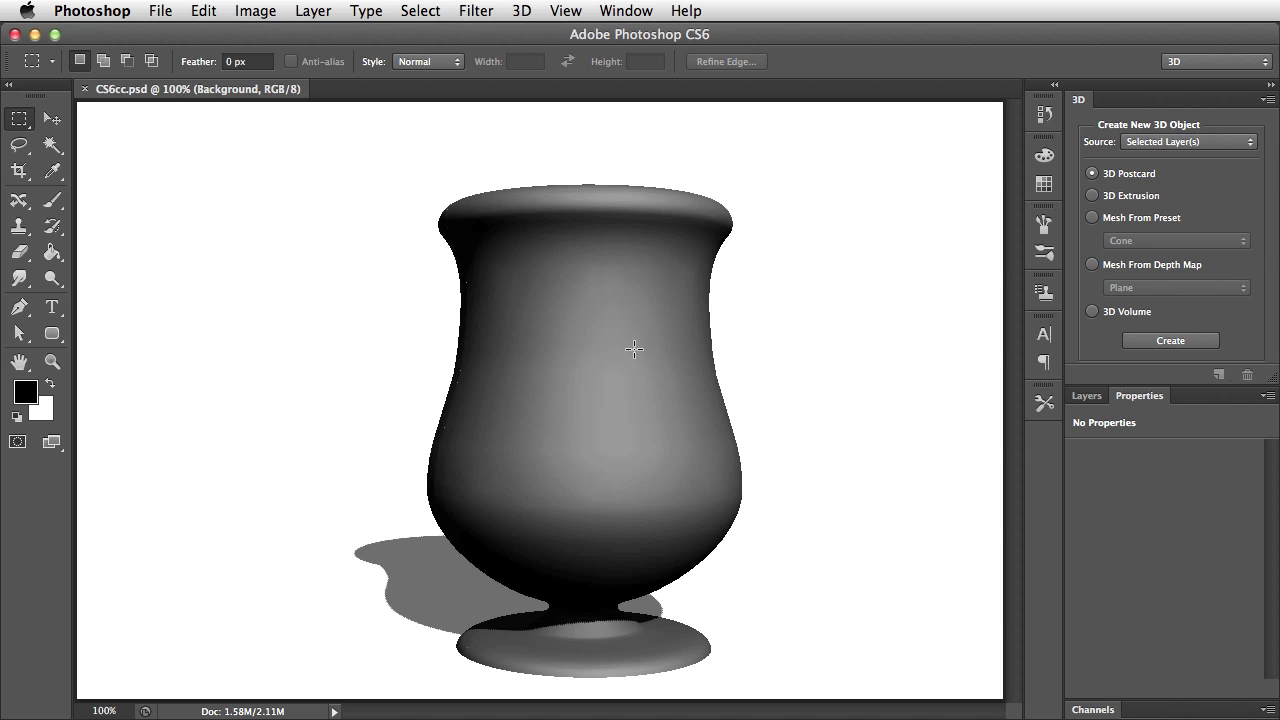
key(v)
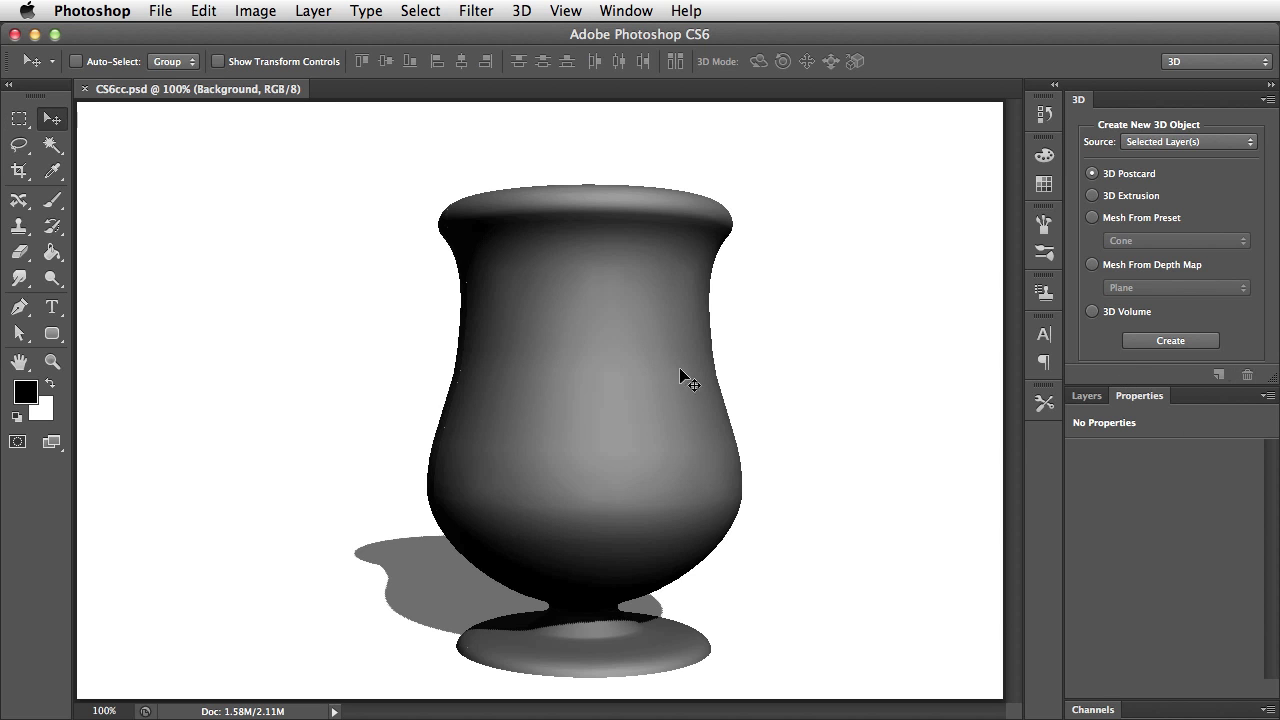
click(1087, 396)
click(1115, 505)
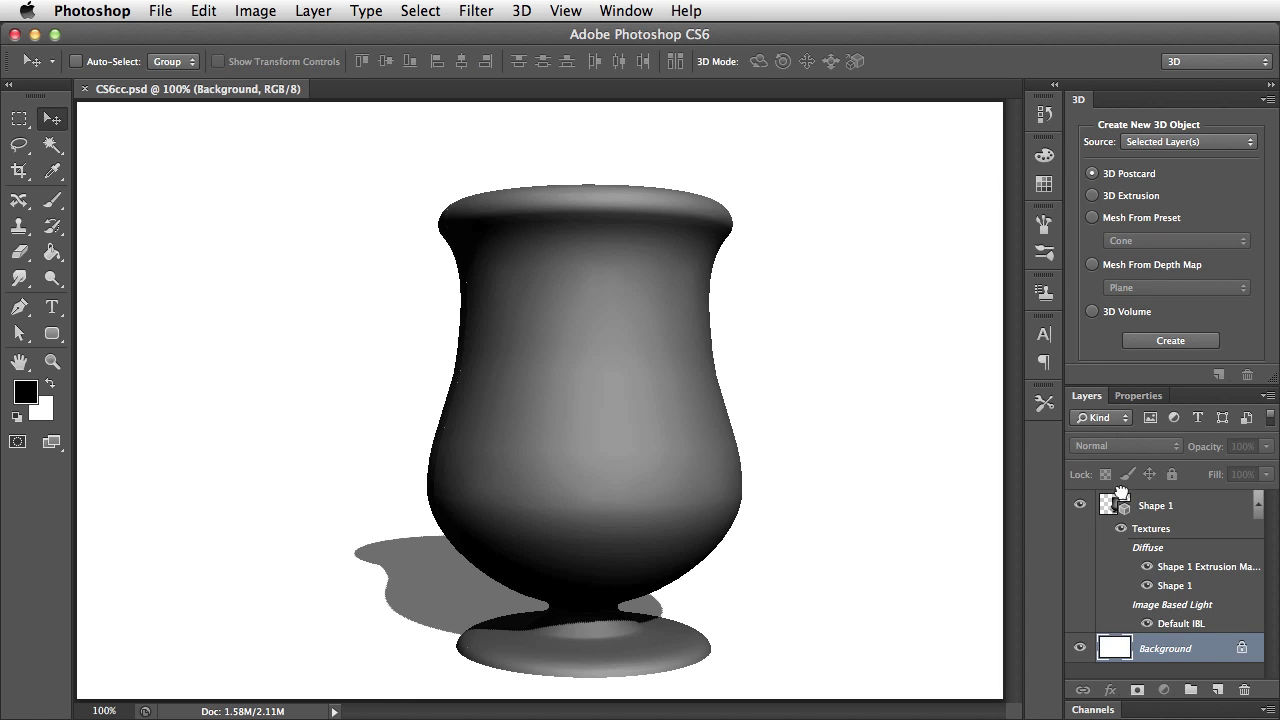
mouse_move(672, 185)
mouse_down()
mouse_move(706, 263)
mouse_move(640, 129)
mouse_move(670, 190)
mouse_up()
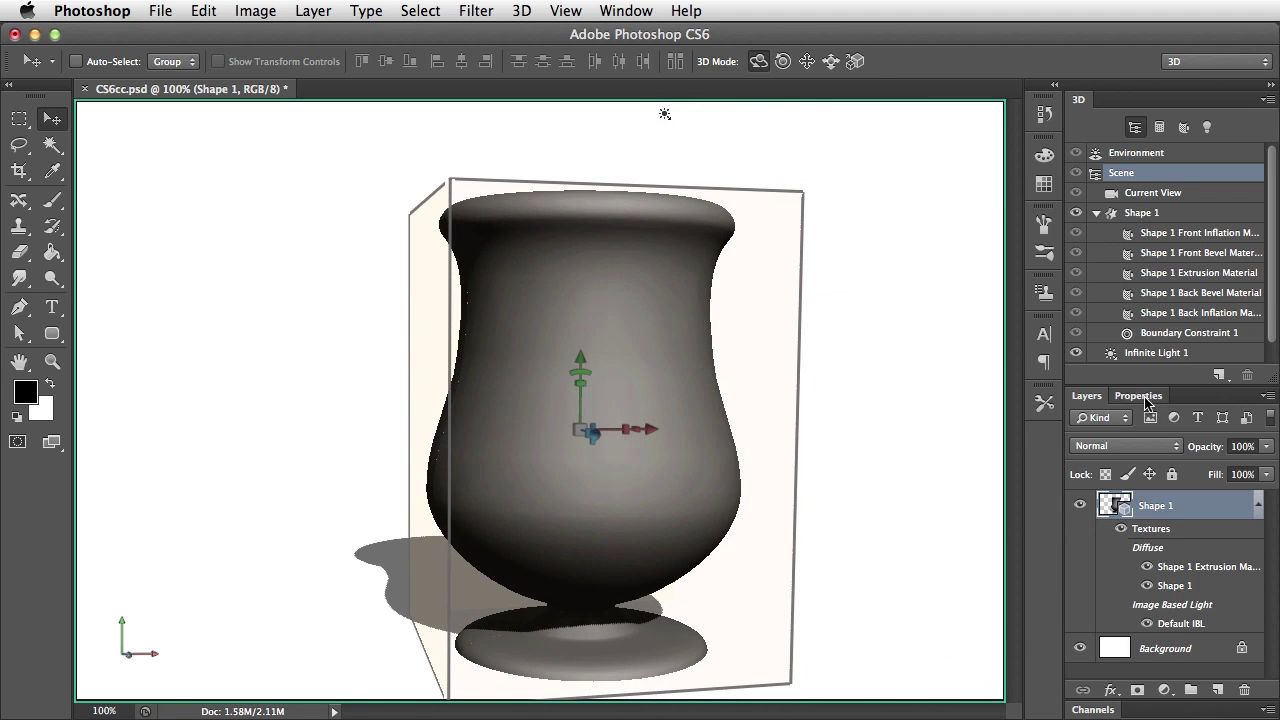
In 3D Properties, select the vase's Shape 1 Extrusion Material.
click(1142, 396)
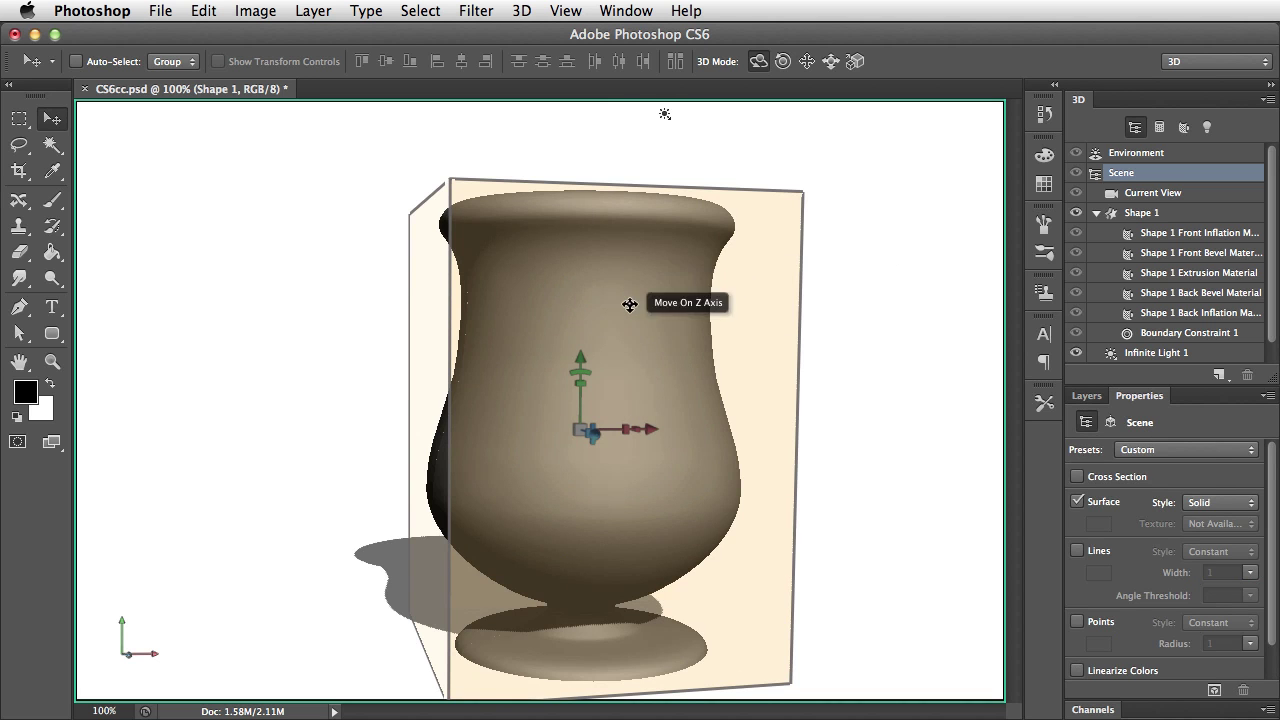
click(631, 300)
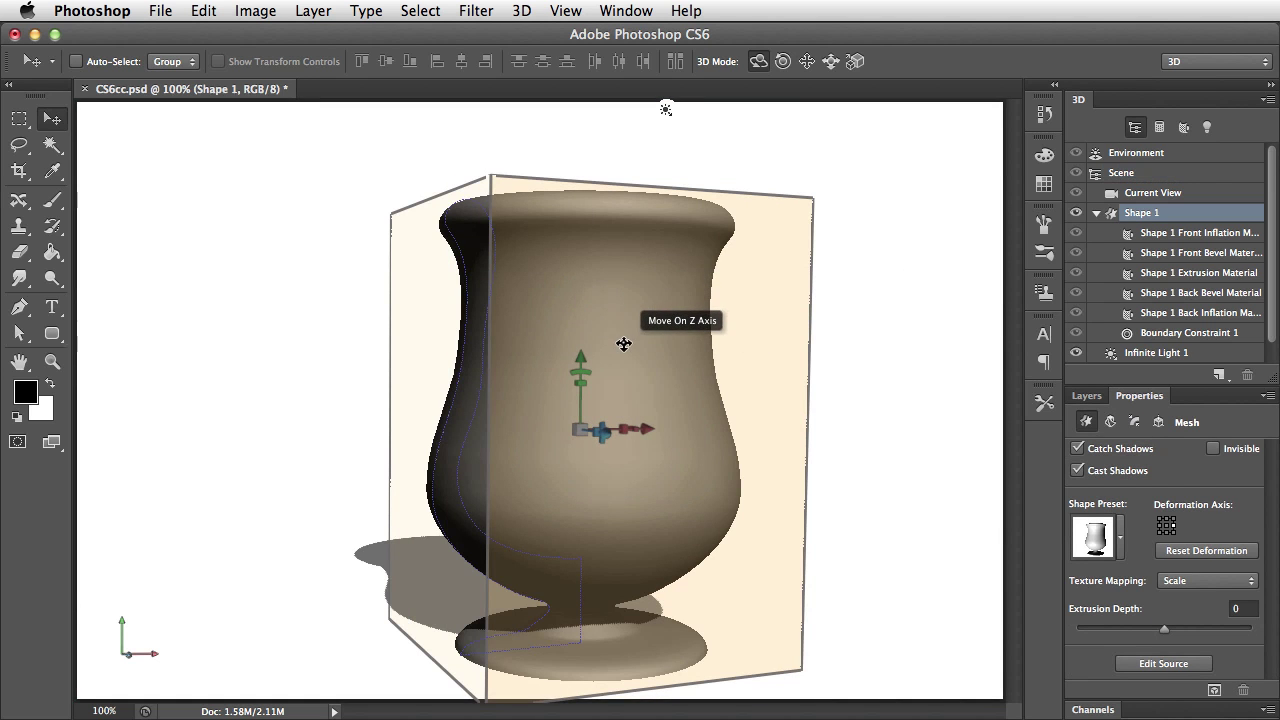
click(634, 333)
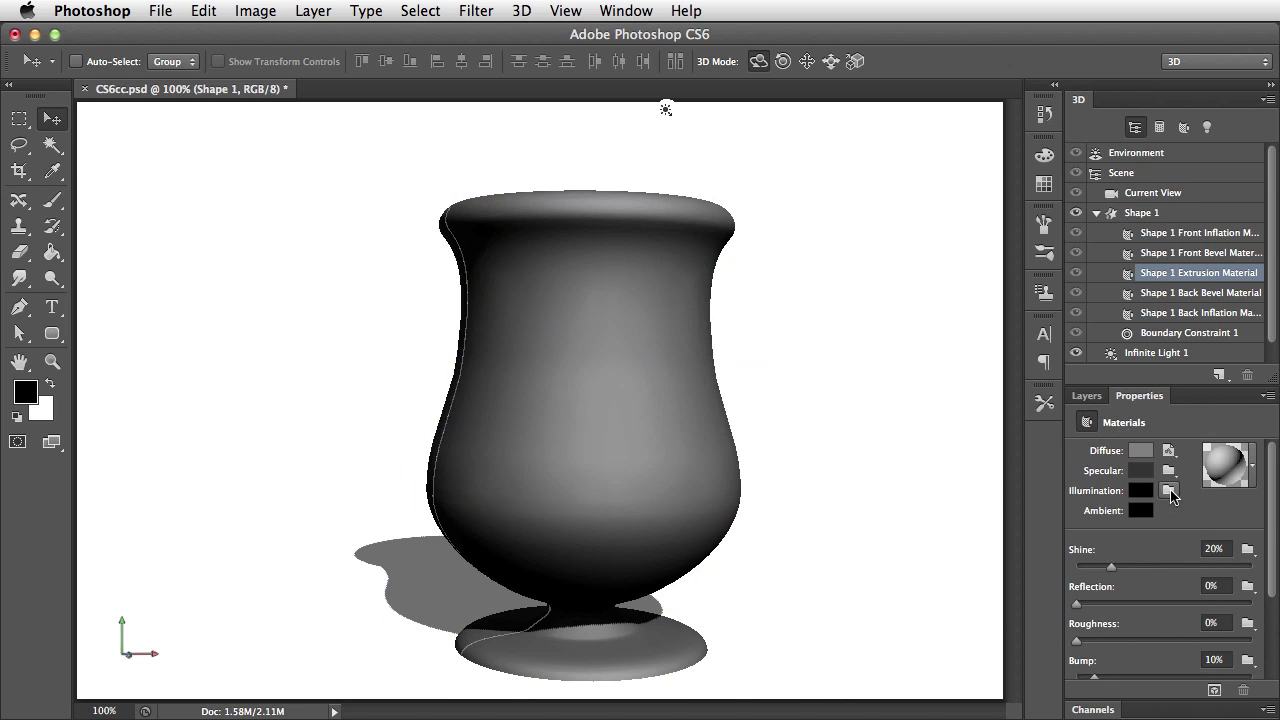
Float the material Properties panel over the canvas and apply the Ash wood preset to the vase.
click(1252, 470)
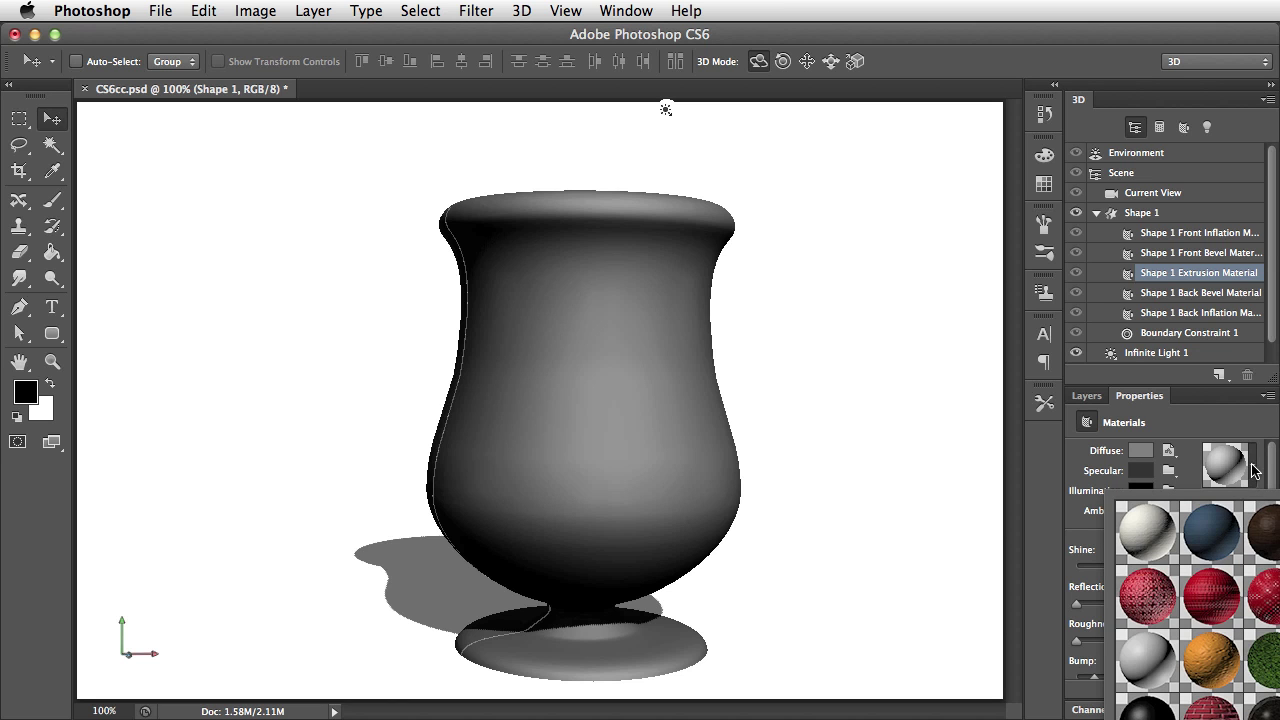
click(1179, 430)
drag(1143, 398, 832, 131)
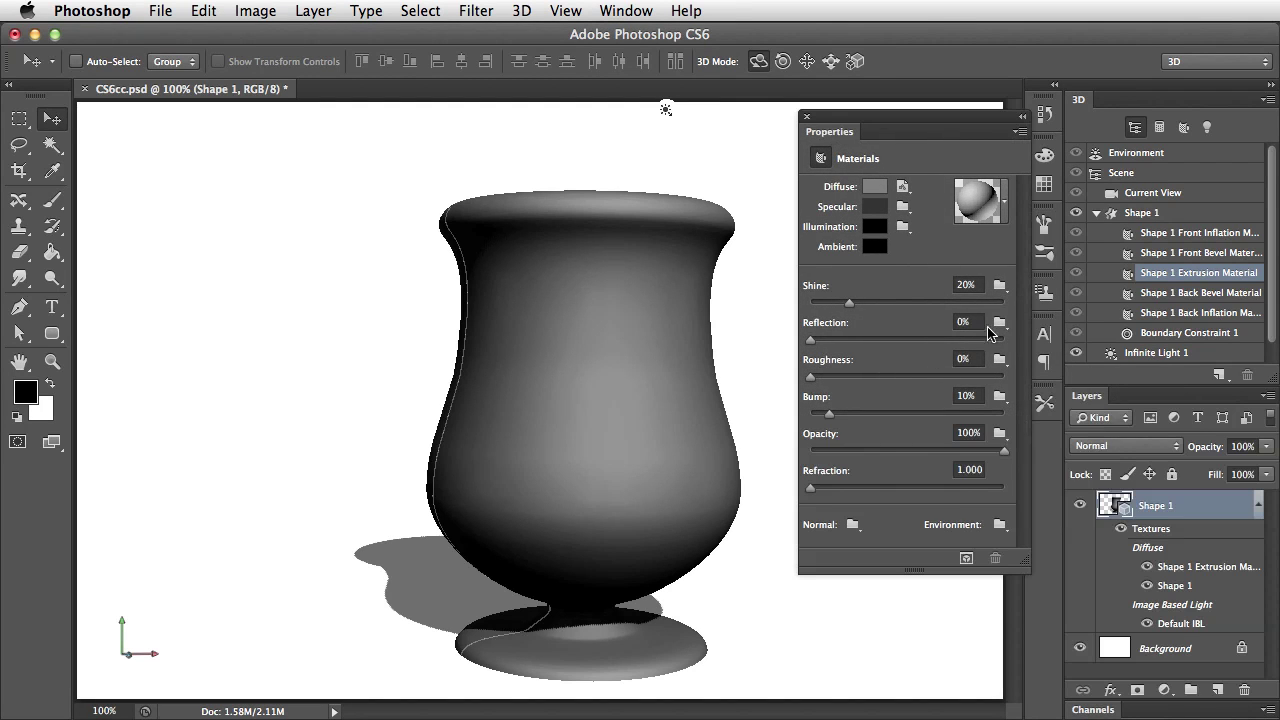
click(978, 200)
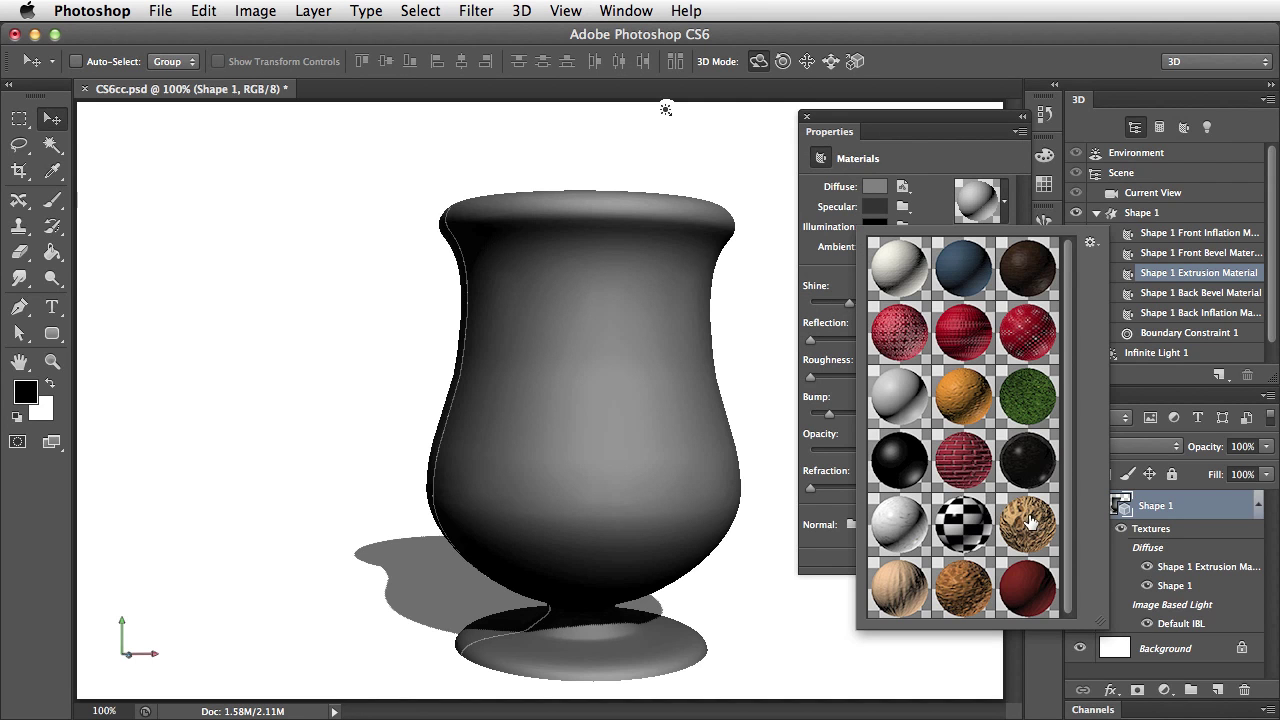
click(1028, 525)
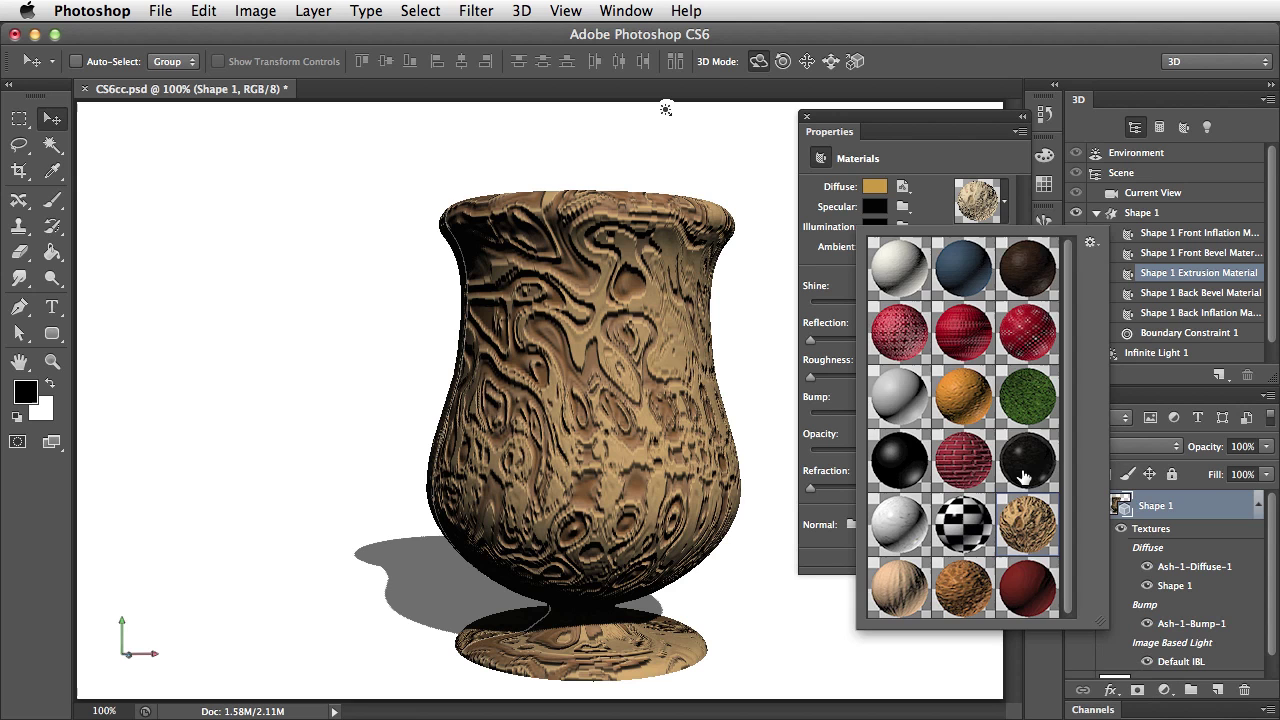
key(Escape)
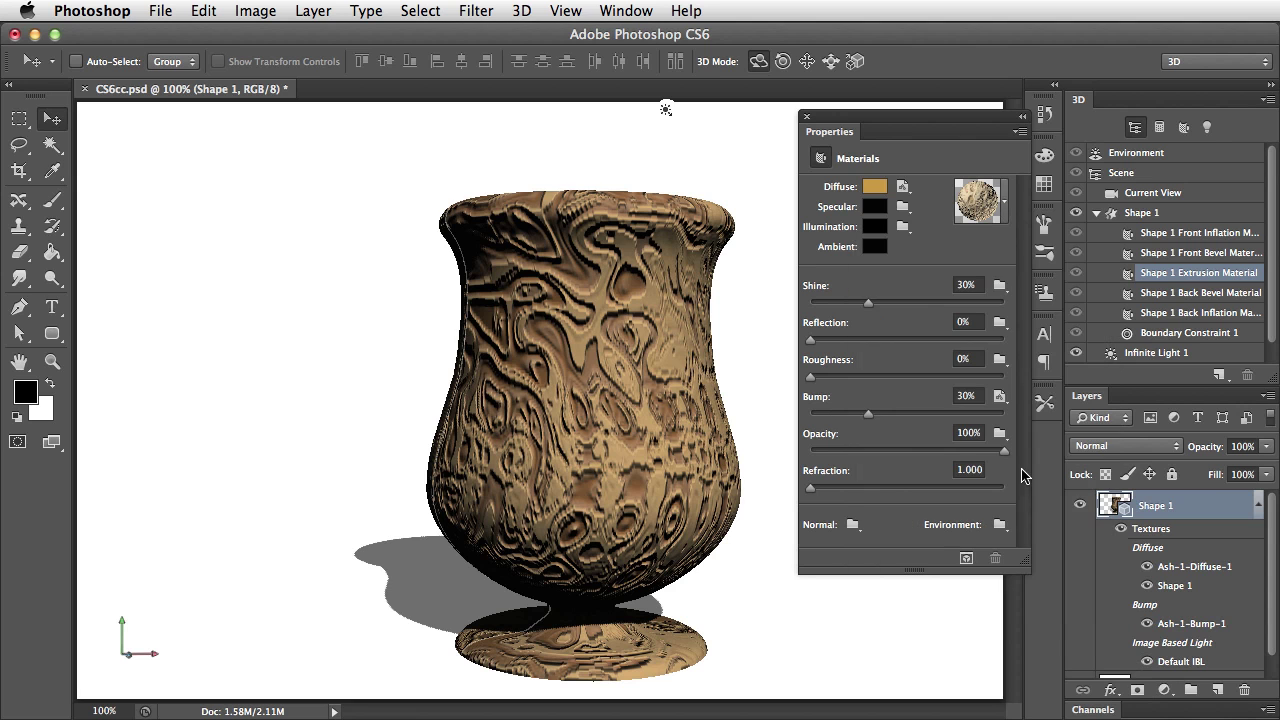
Toggle the Ash-1-Bump-1 and Ash-1-Diffuse-1 textures off and back on, leaving both visible.
click(1147, 624)
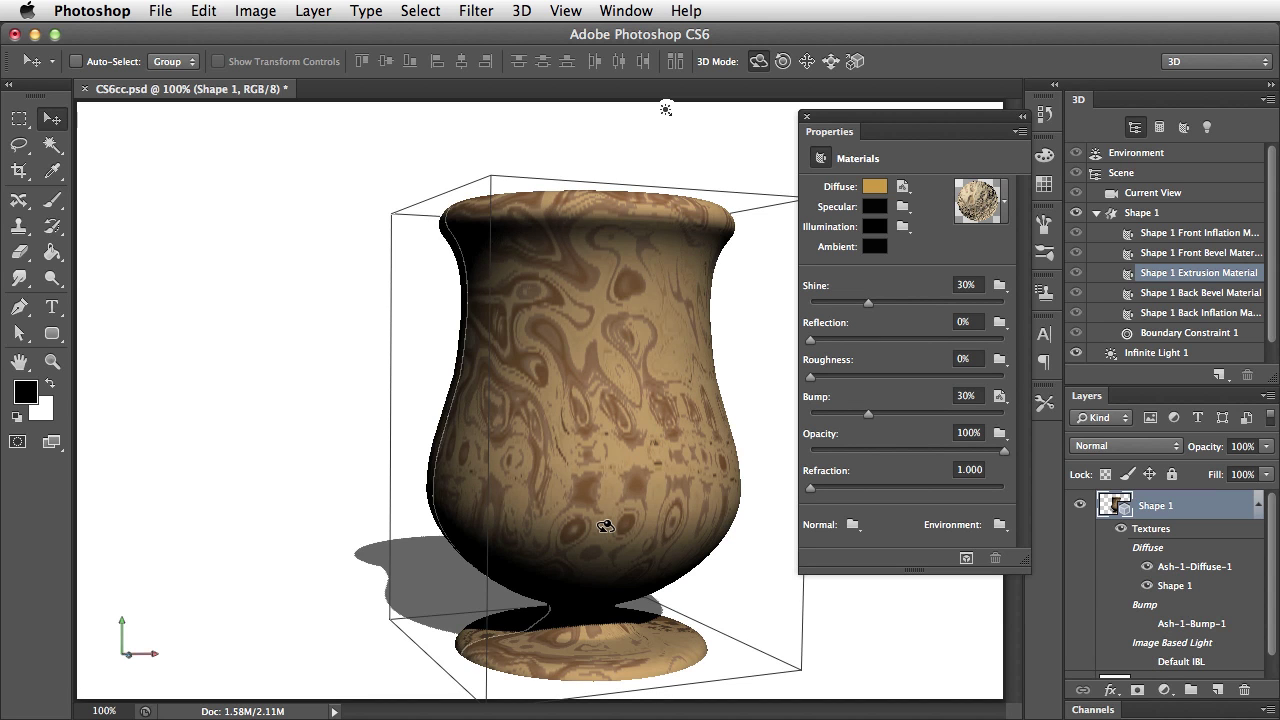
click(1147, 568)
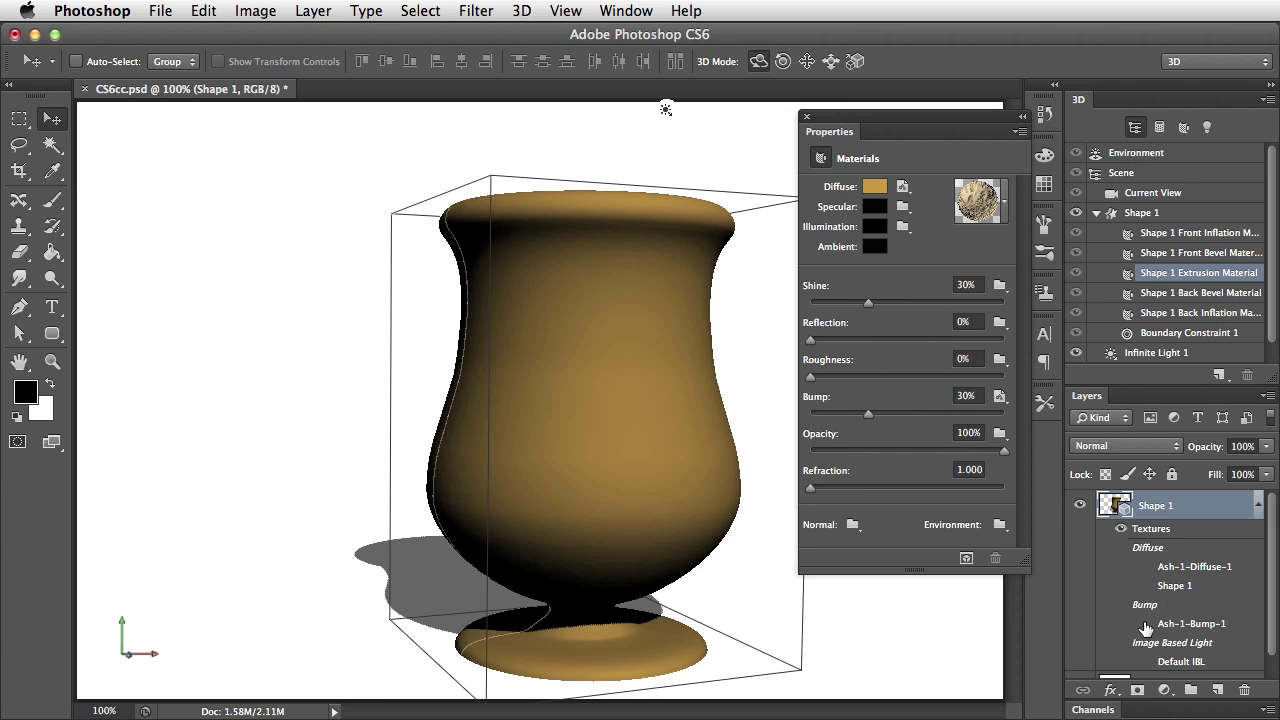
click(1147, 623)
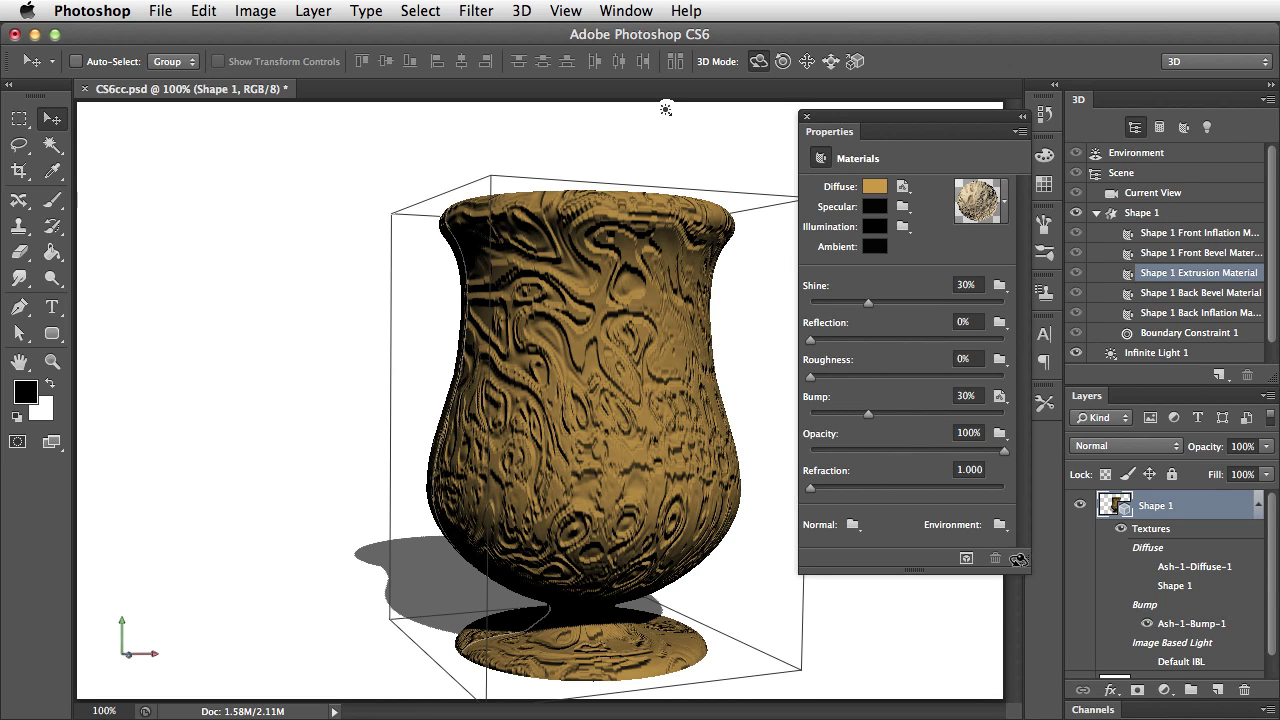
click(1147, 567)
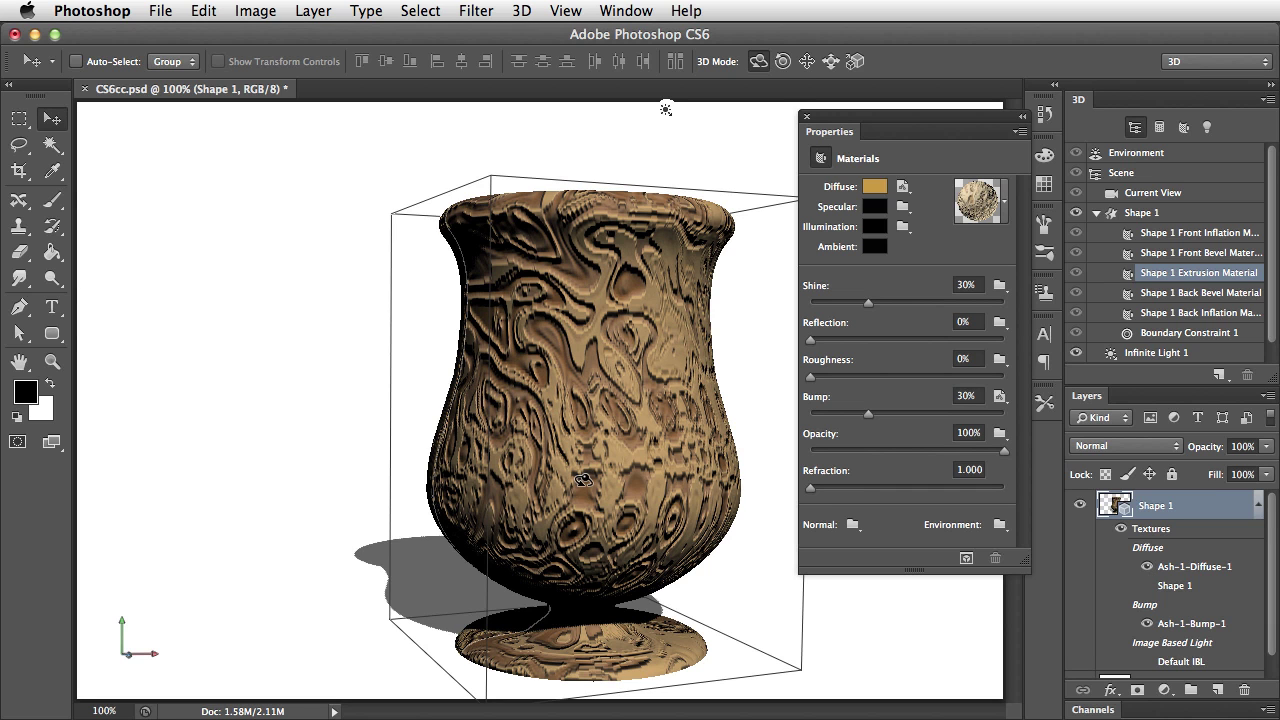
Filter the 3D panel to materials, select all five, and apply the white marble preset.
click(1184, 127)
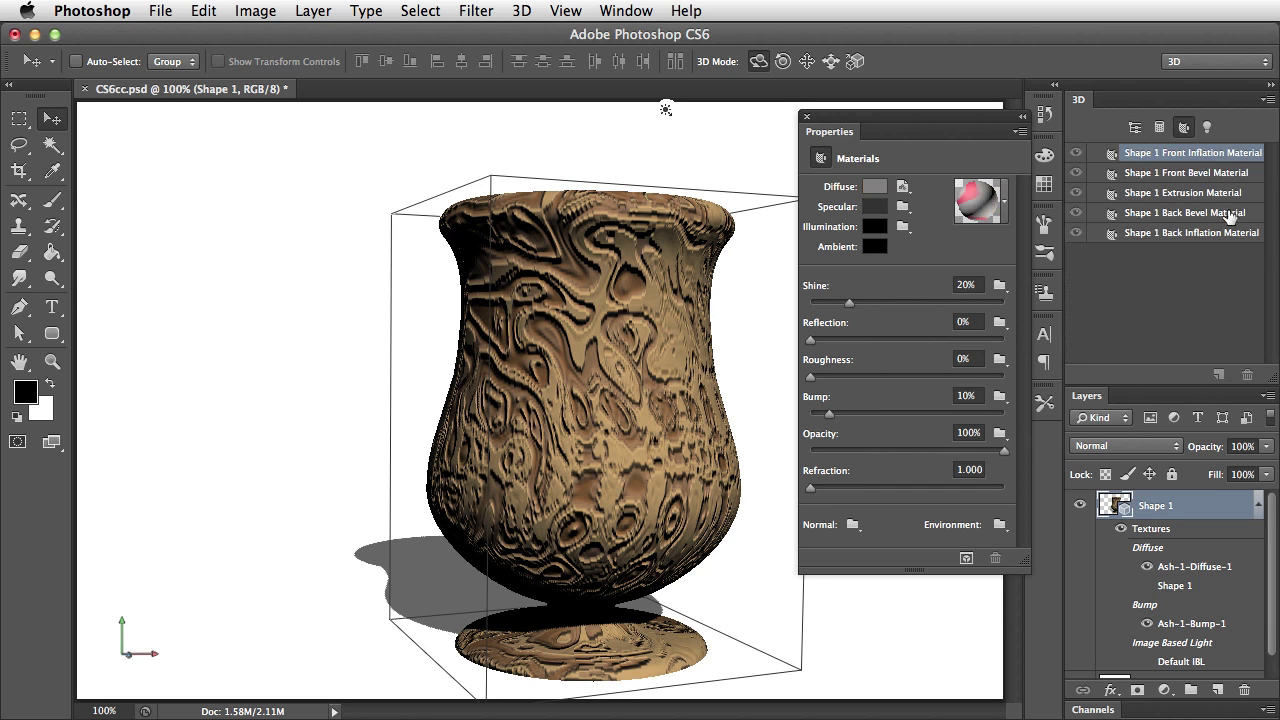
shift+click(1198, 233)
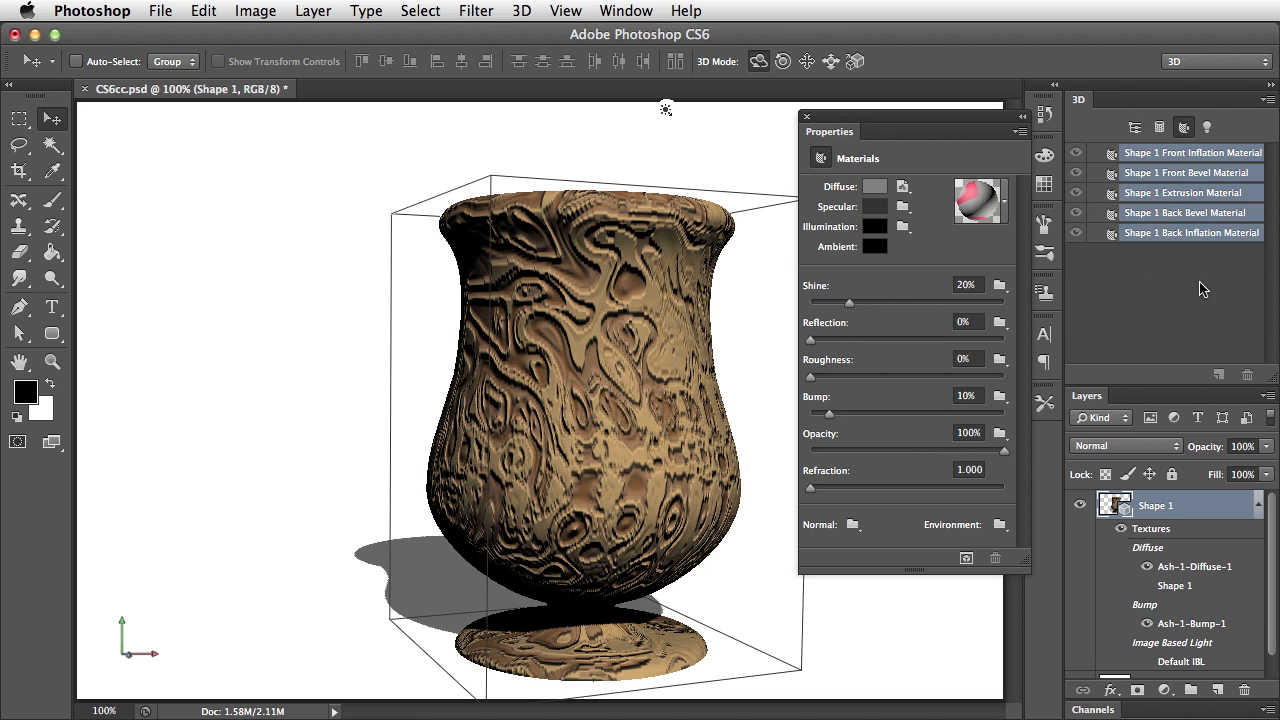
click(1004, 202)
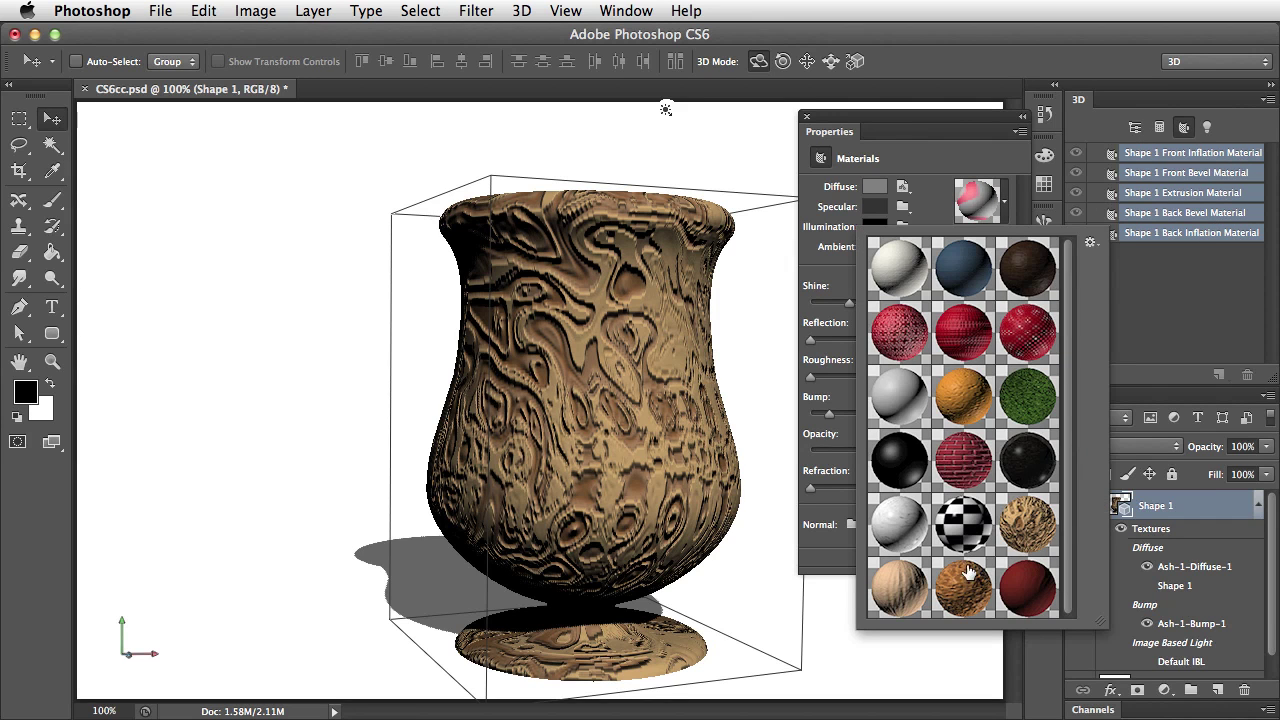
click(898, 524)
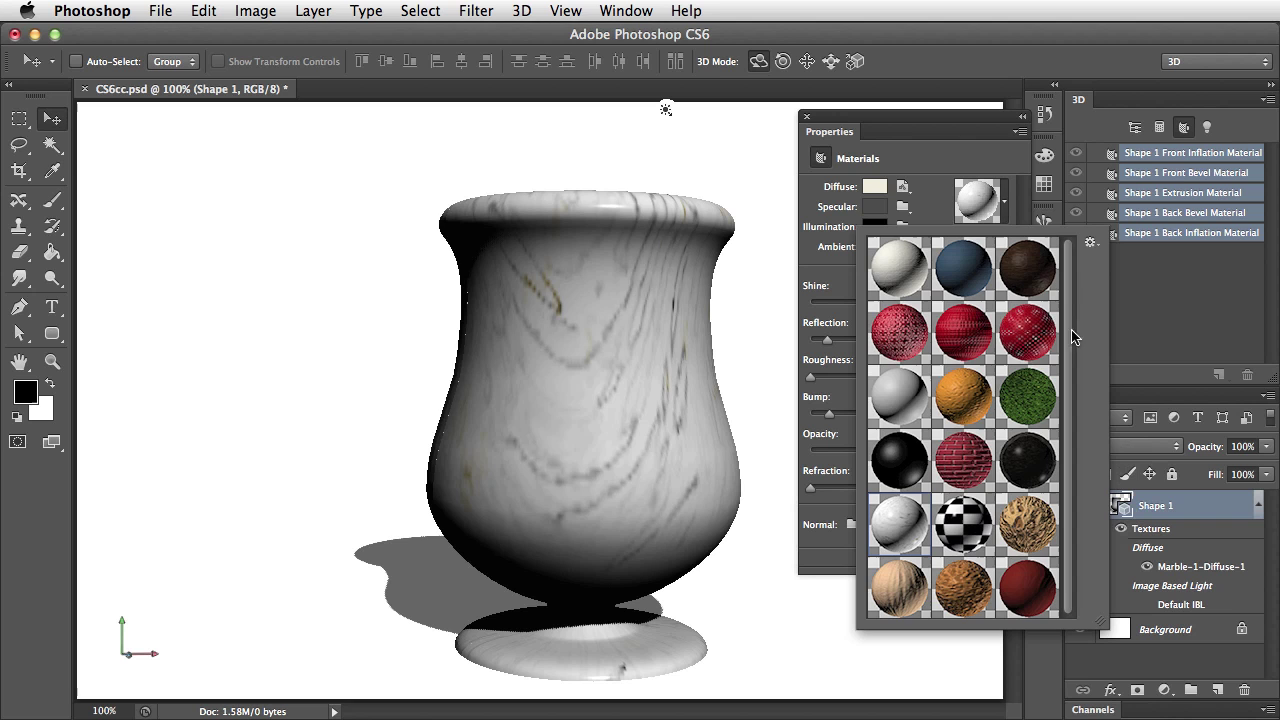
click(1059, 503)
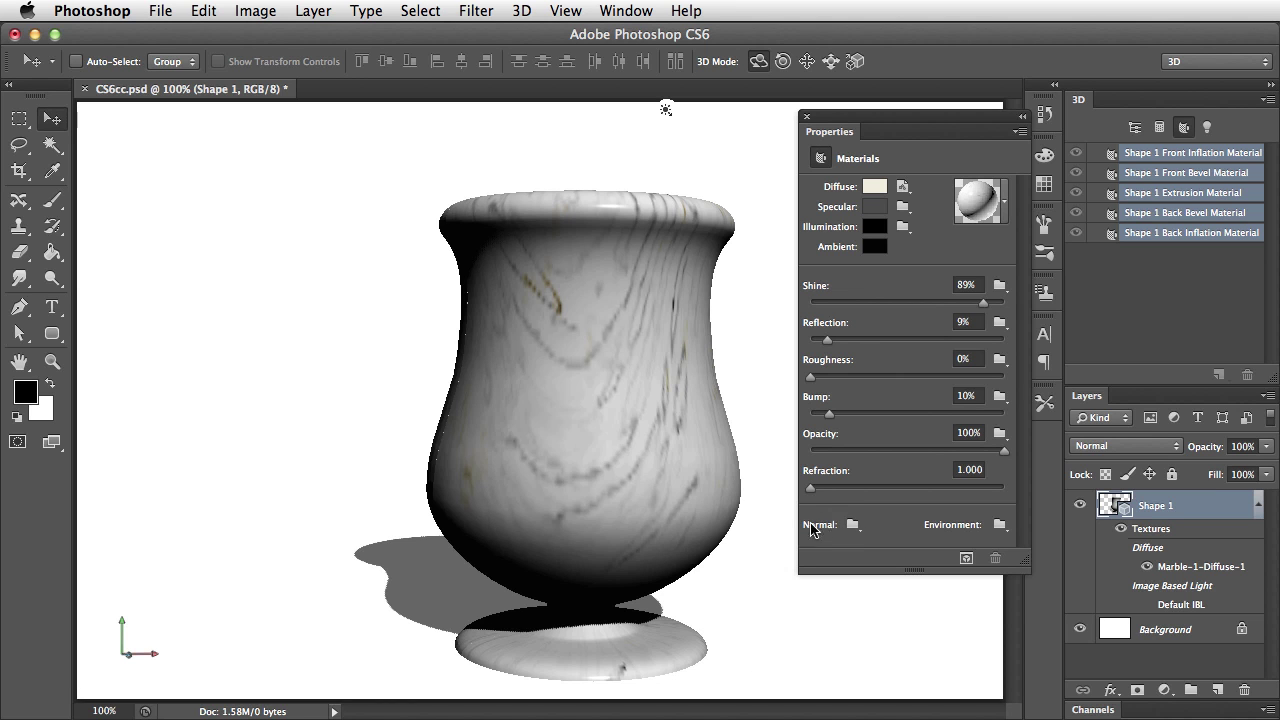
Generate a normal map from the marble's diffuse texture with default settings.
click(853, 525)
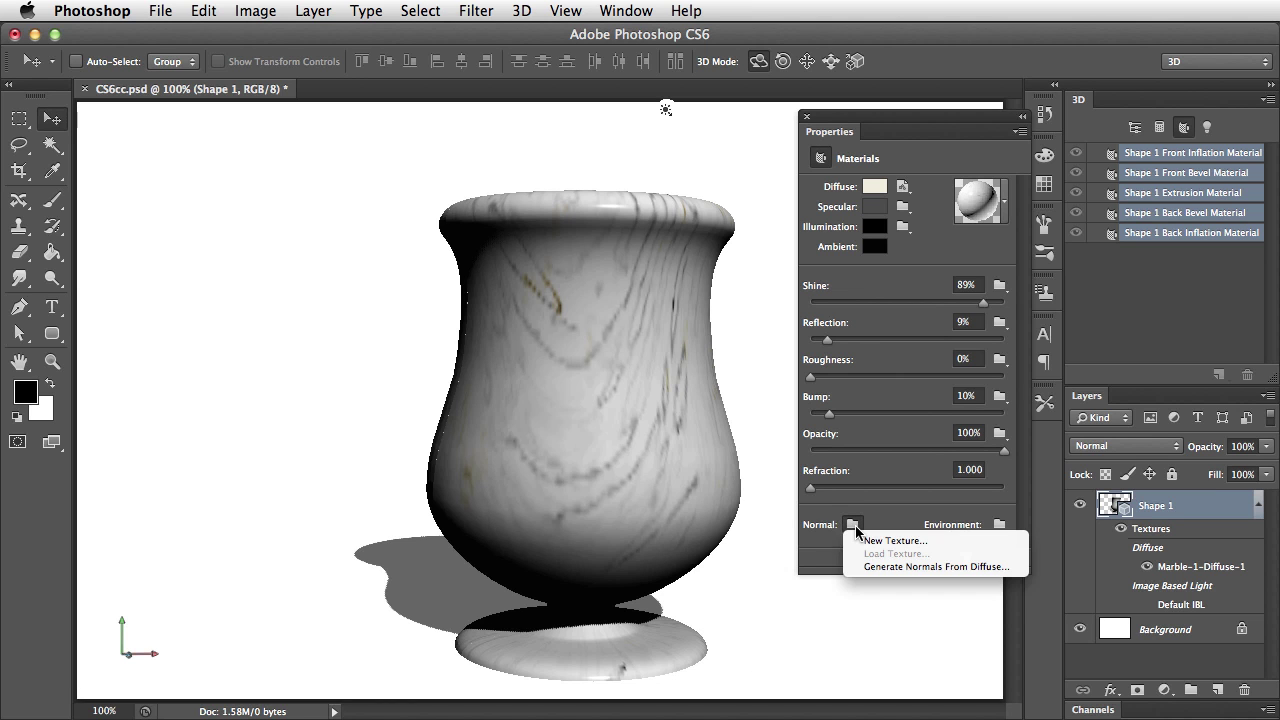
click(944, 567)
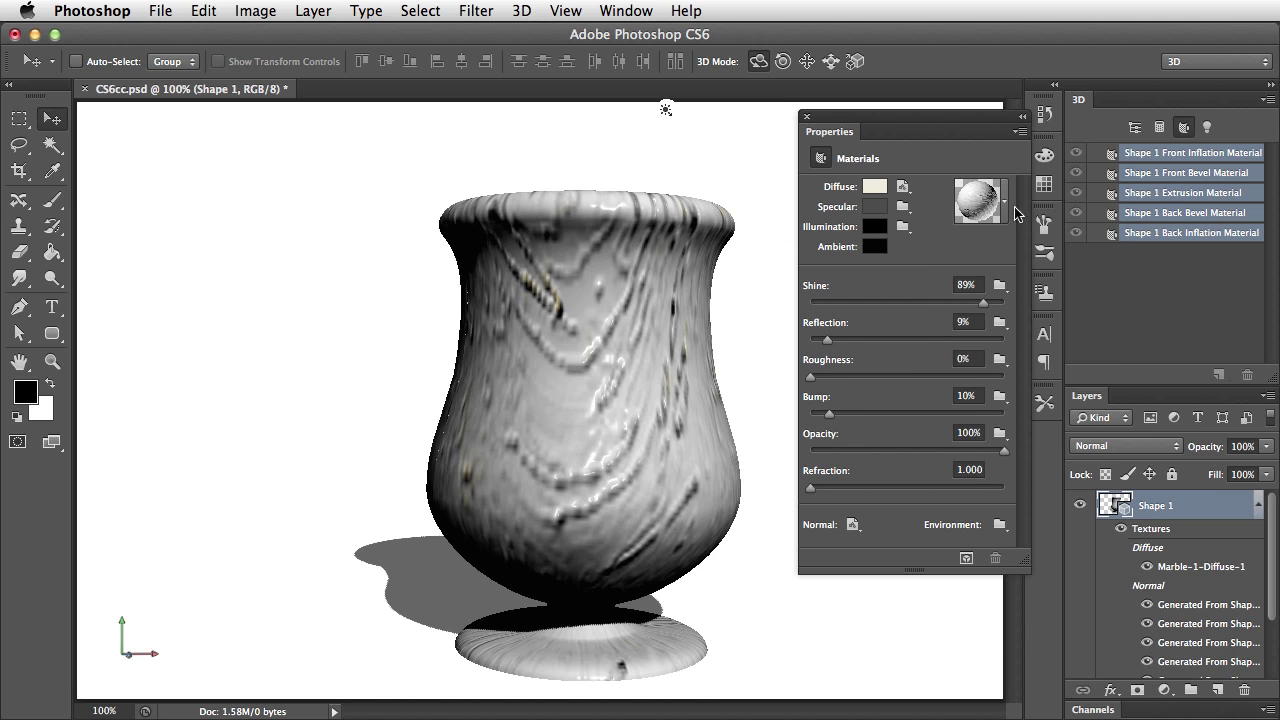
Apply the brown wood material preset to all five selected vase materials.
click(982, 202)
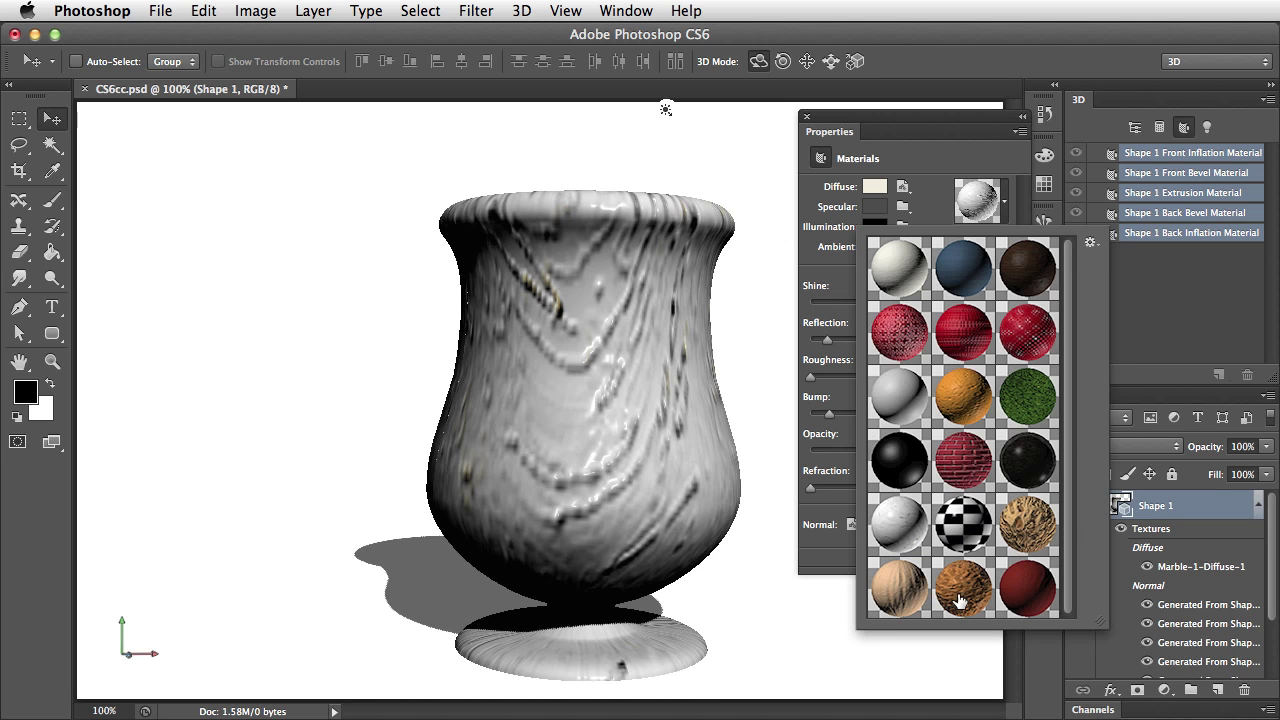
click(952, 595)
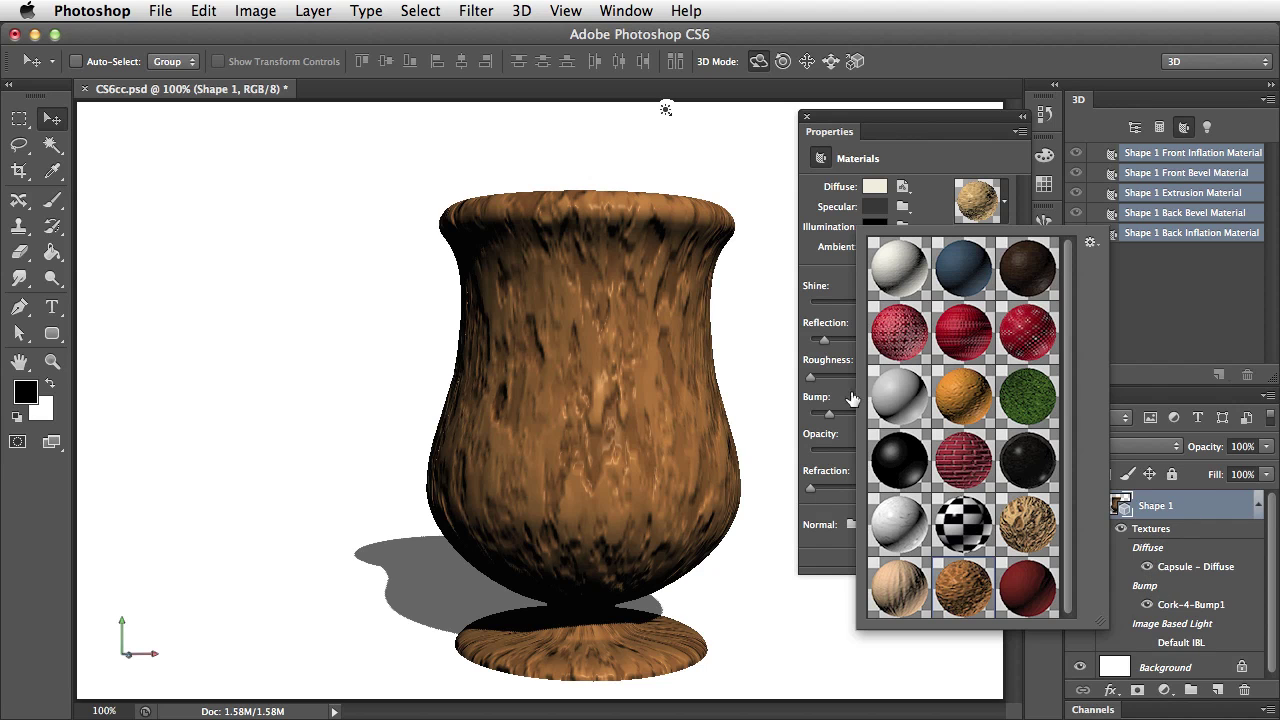
click(812, 548)
Generate normals from the wood's diffuse texture and dock the floating Properties panel back.
click(852, 524)
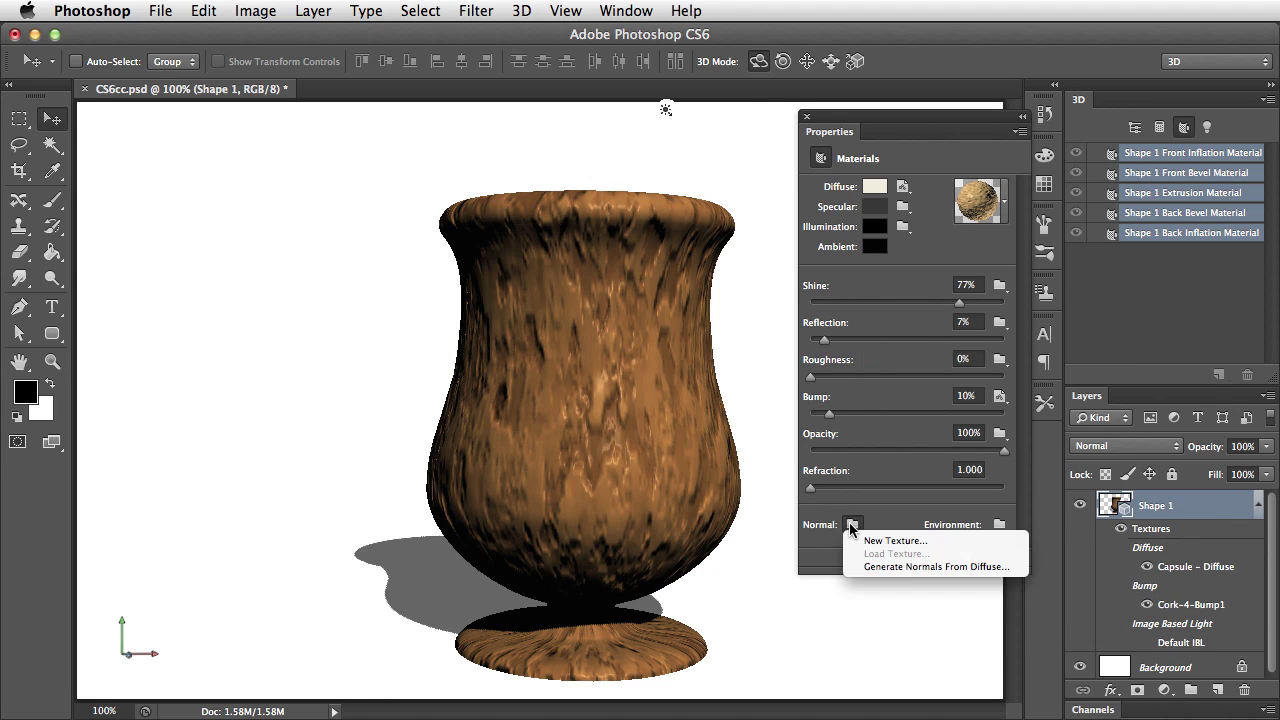
click(910, 568)
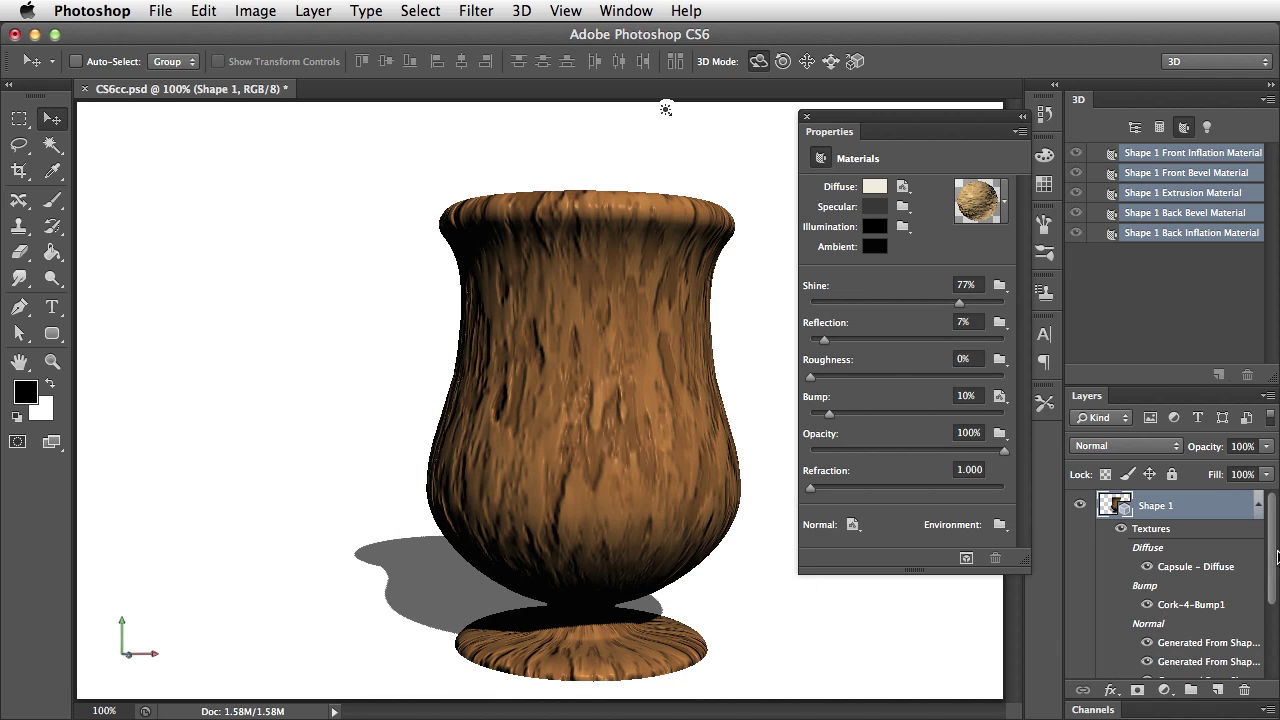
drag(1273, 565, 1276, 620)
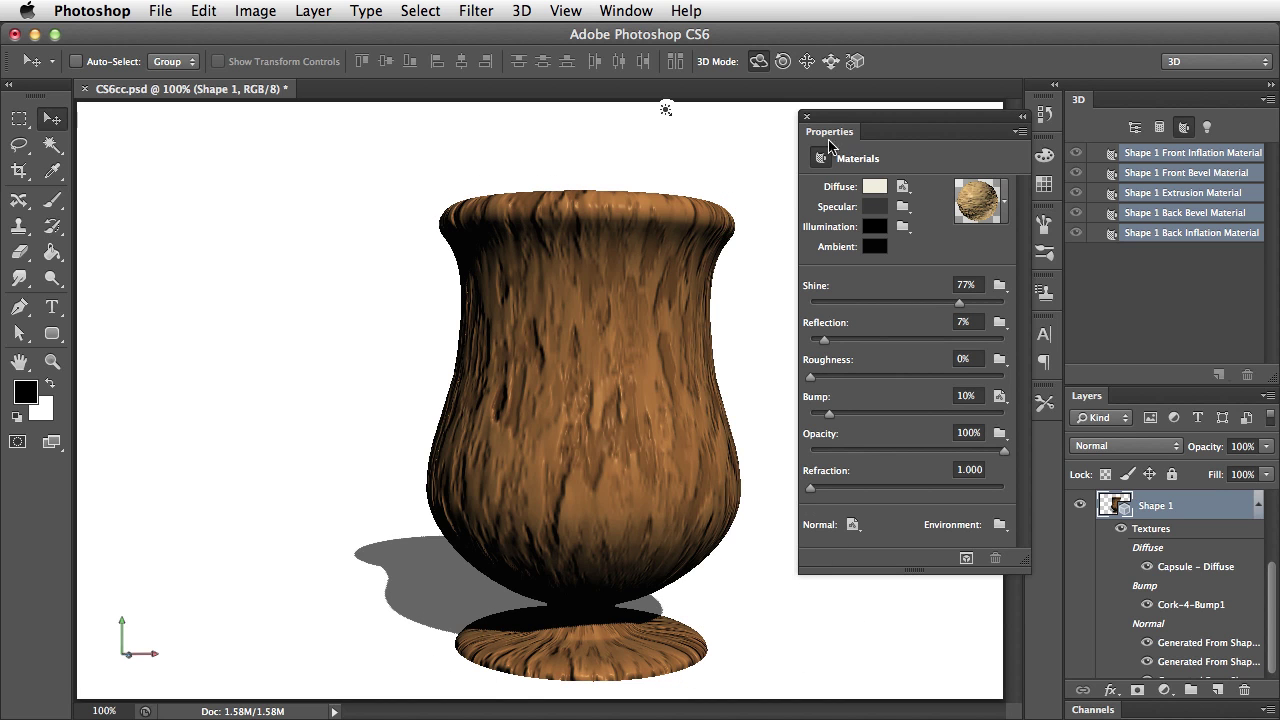
drag(834, 131, 1140, 396)
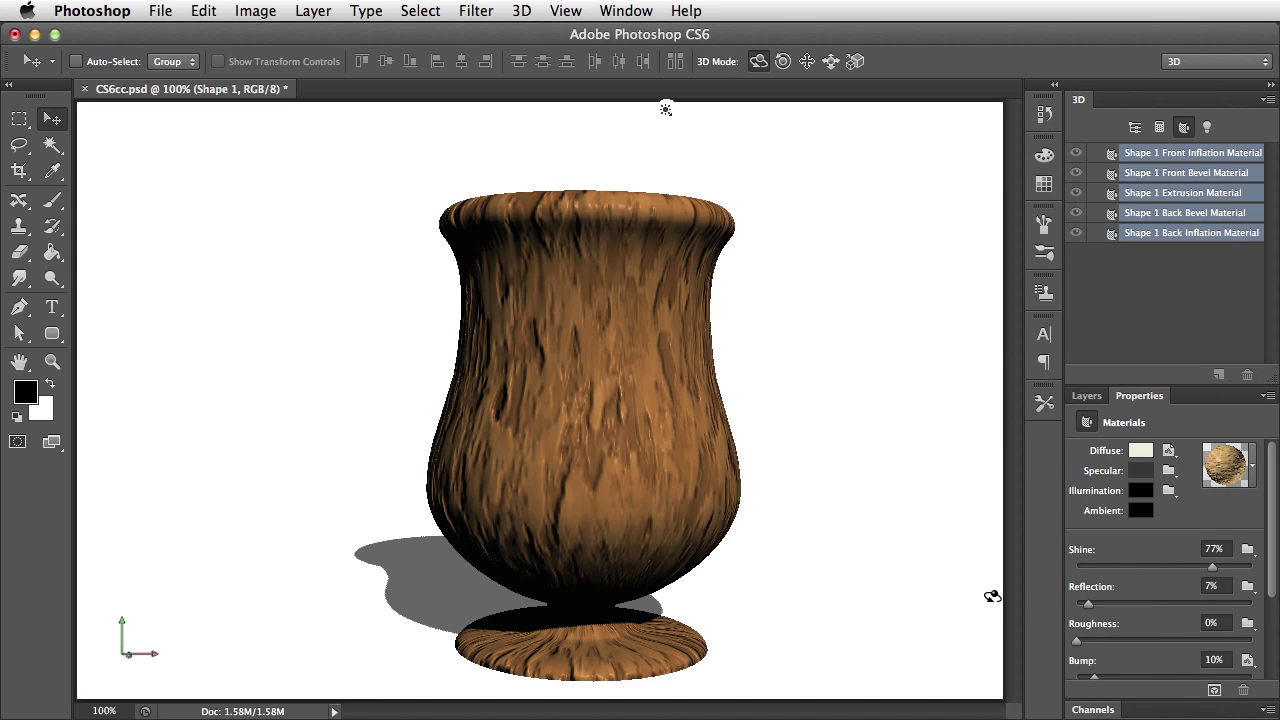
Swing Infinite Light 1 to the left so the shadow falls right, and set shadow softness to 40%.
click(666, 110)
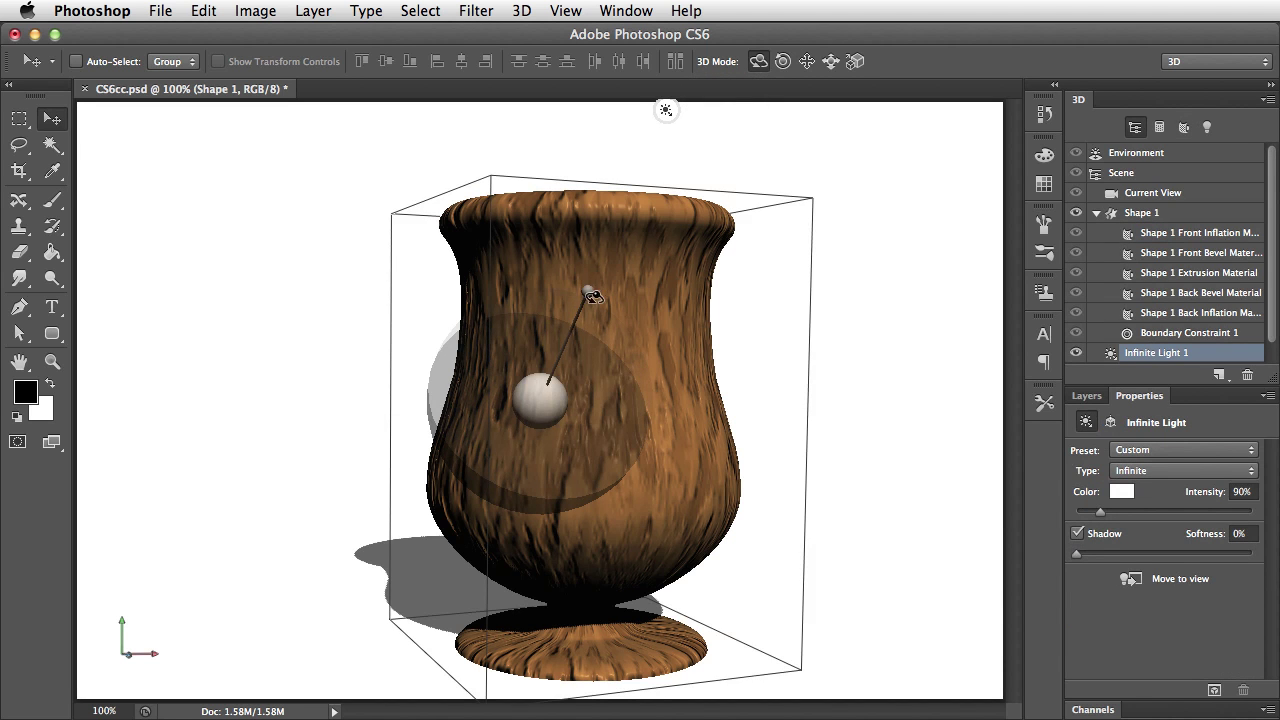
mouse_move(593, 296)
mouse_down()
mouse_move(426, 346)
mouse_move(383, 264)
mouse_move(434, 277)
mouse_move(509, 263)
mouse_move(690, 200)
mouse_move(614, 371)
mouse_move(426, 366)
mouse_move(428, 332)
mouse_up()
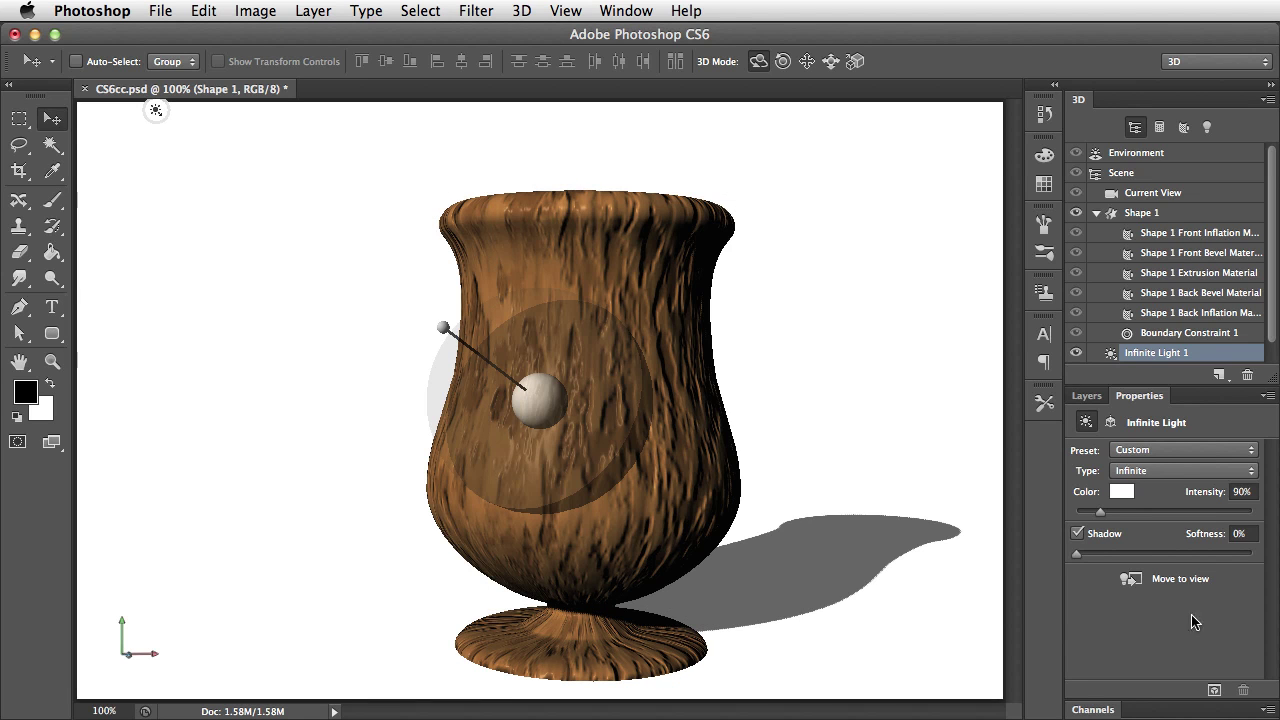
drag(1078, 558, 1146, 553)
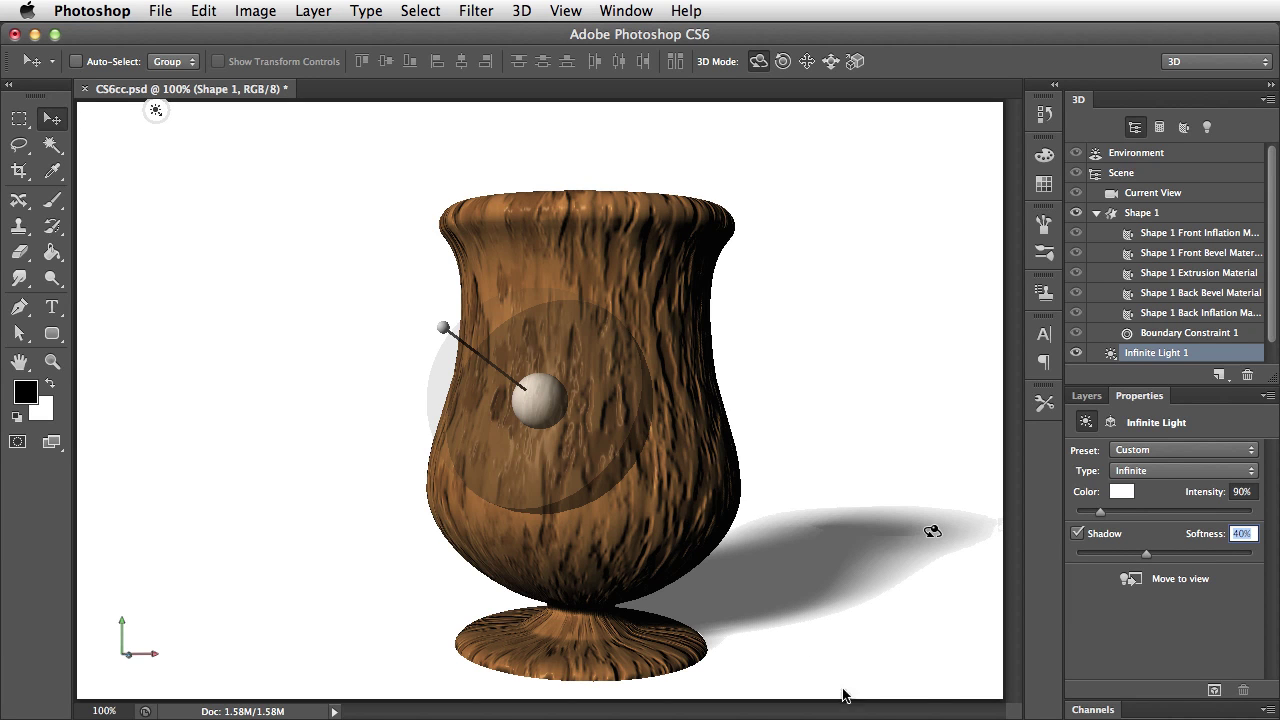
Select the vase and drag it left along the X axis and back along the Z axis.
click(452, 497)
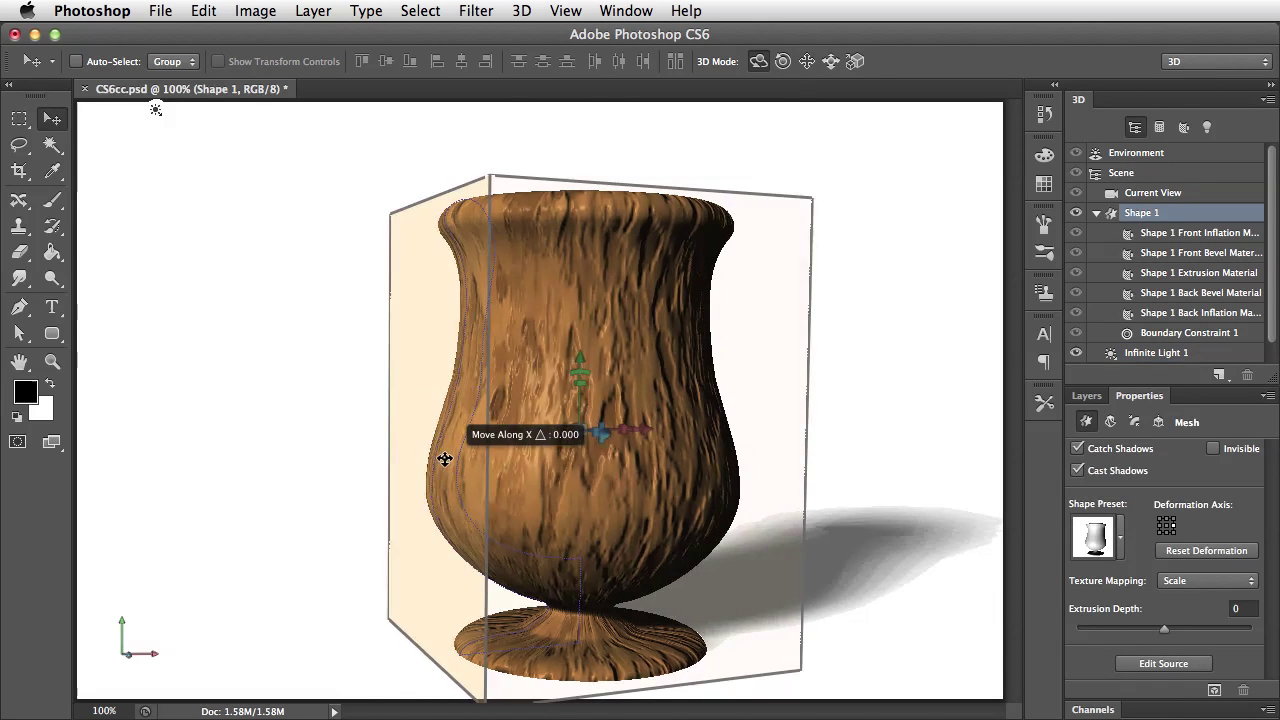
drag(445, 459, 358, 452)
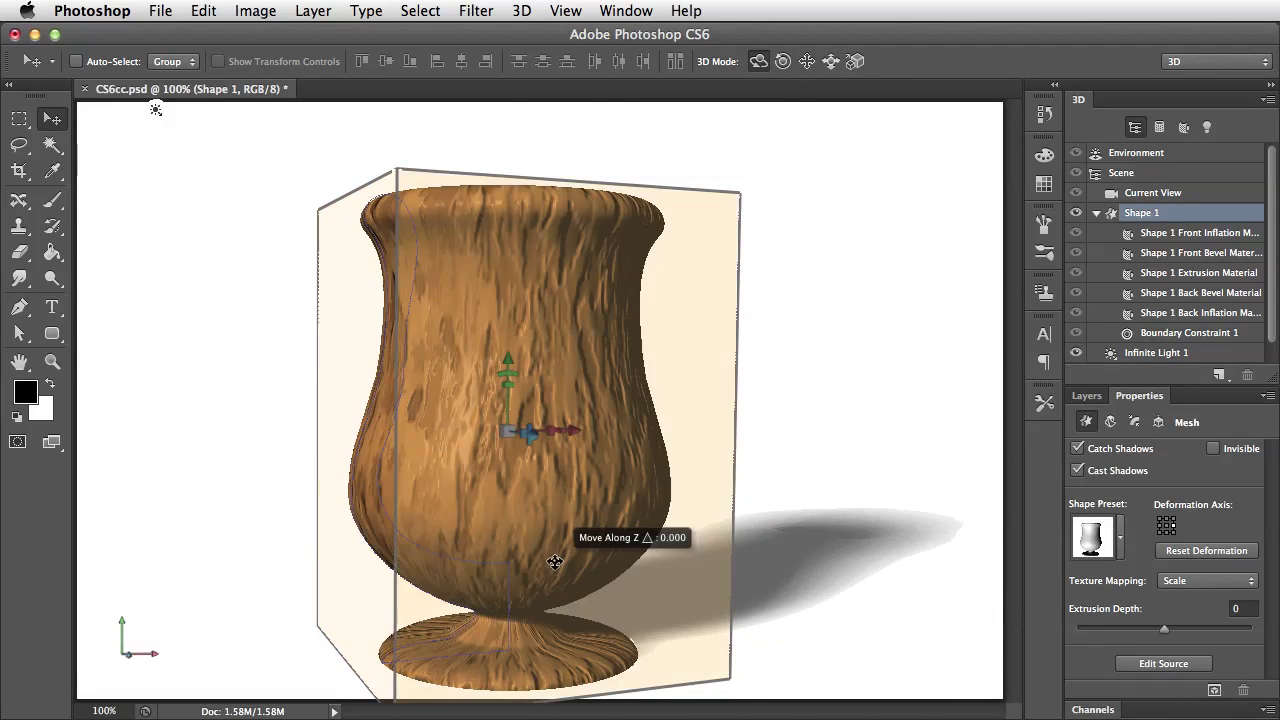
drag(555, 562, 437, 500)
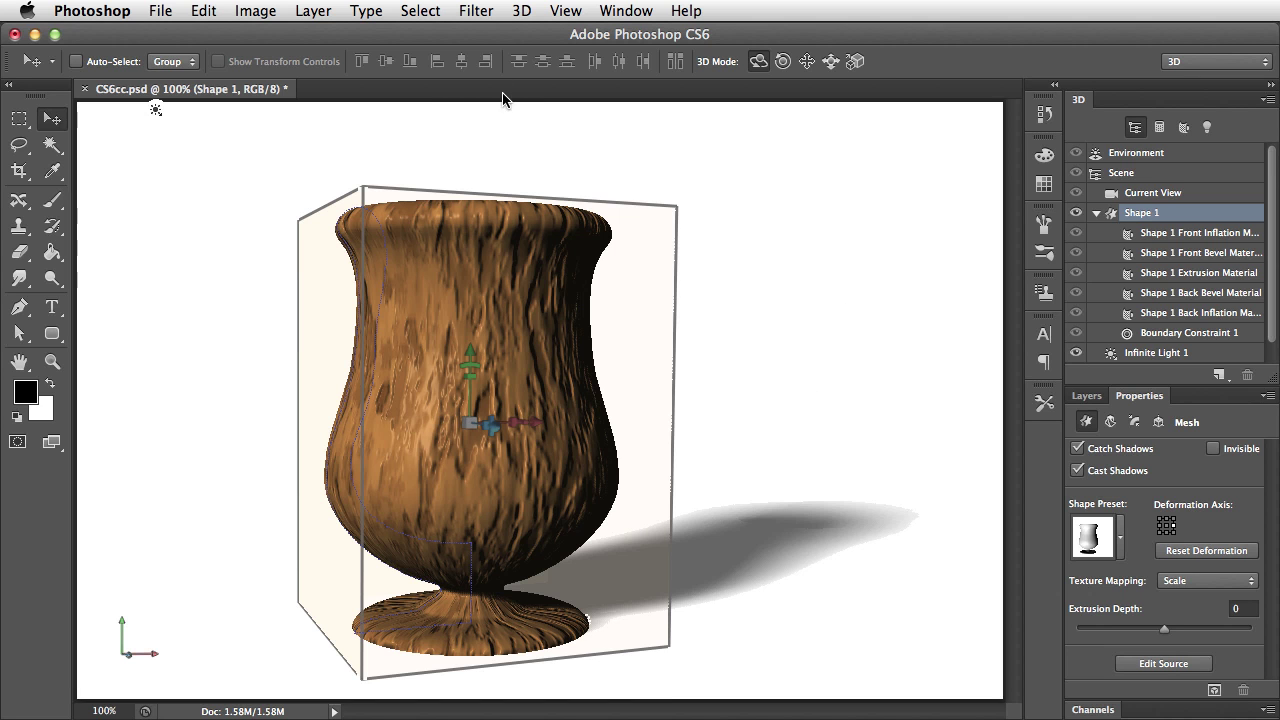
Run 3D > Render and let the full scene render finish.
click(523, 12)
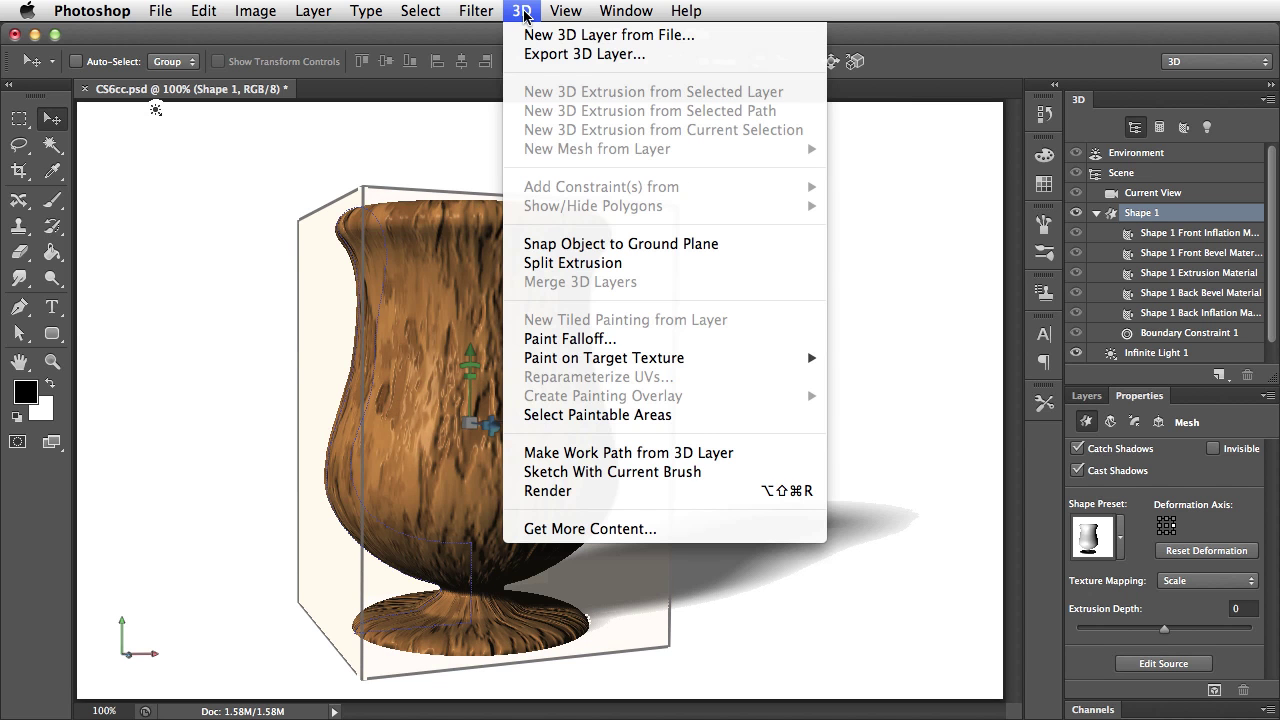
click(640, 491)
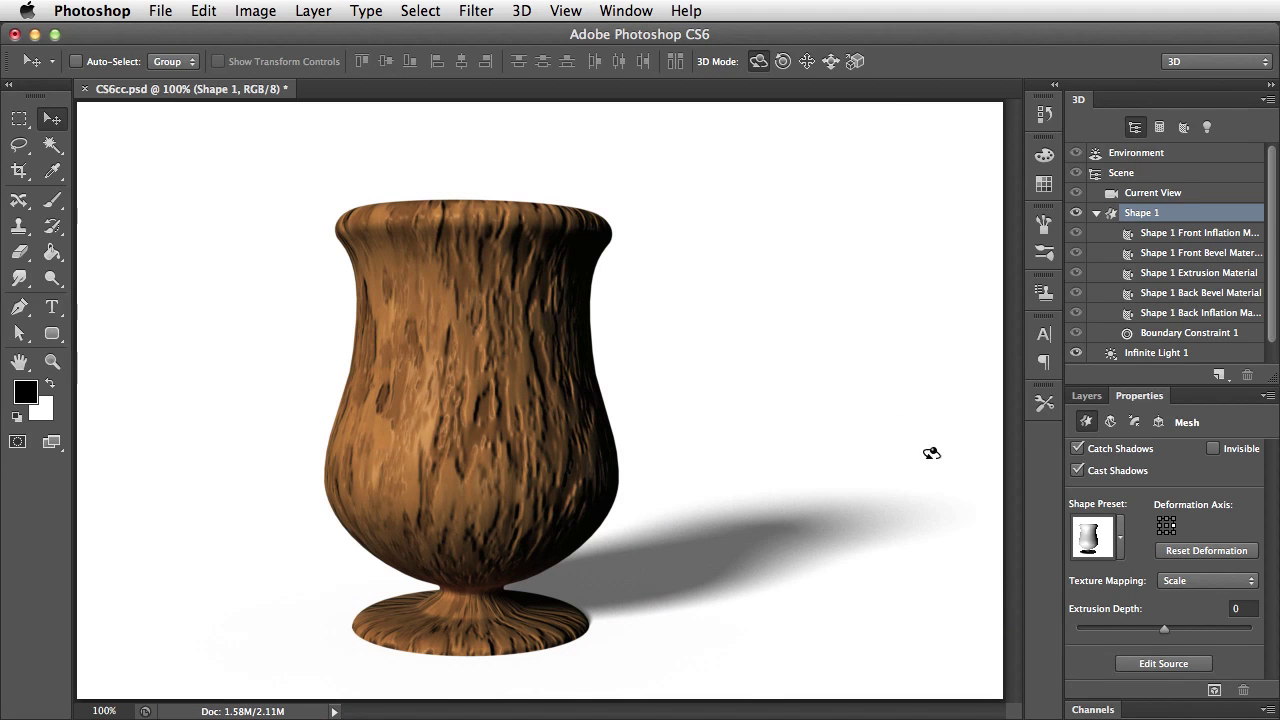
Apply the plain grey default preset to Shape 1 Extrusion Material, then select Scene.
click(480, 300)
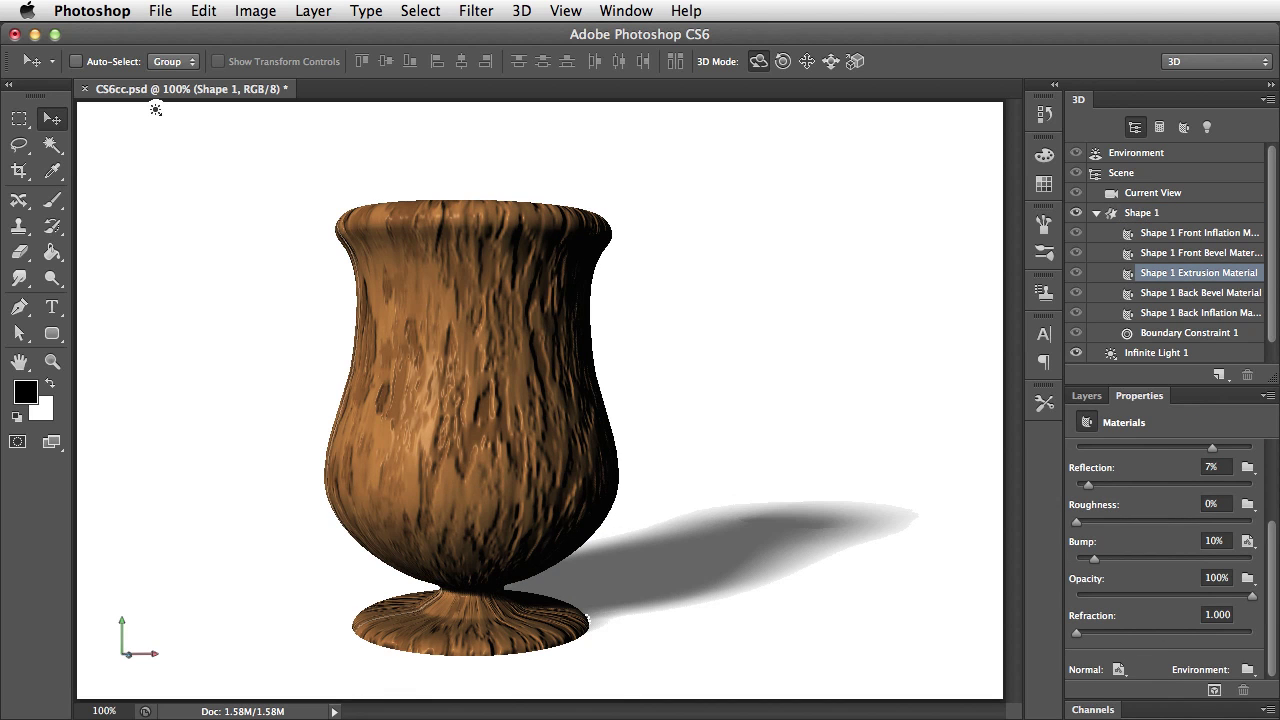
click(545, 396)
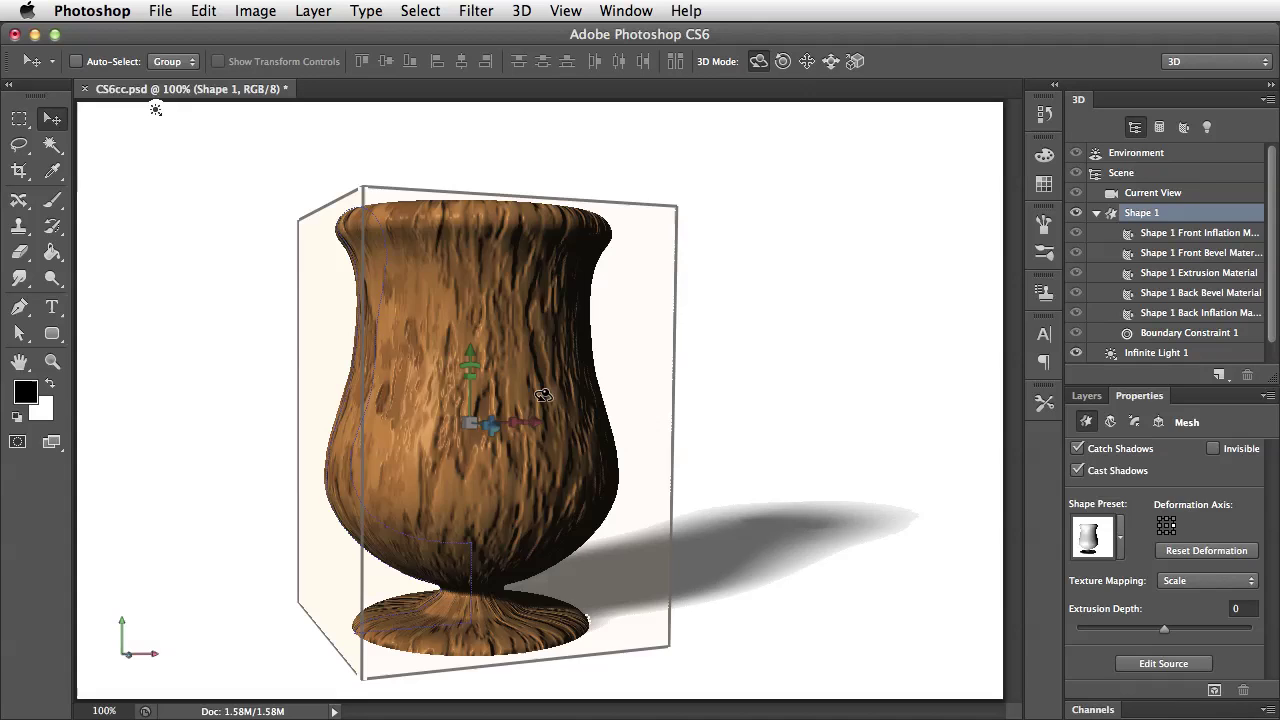
click(551, 398)
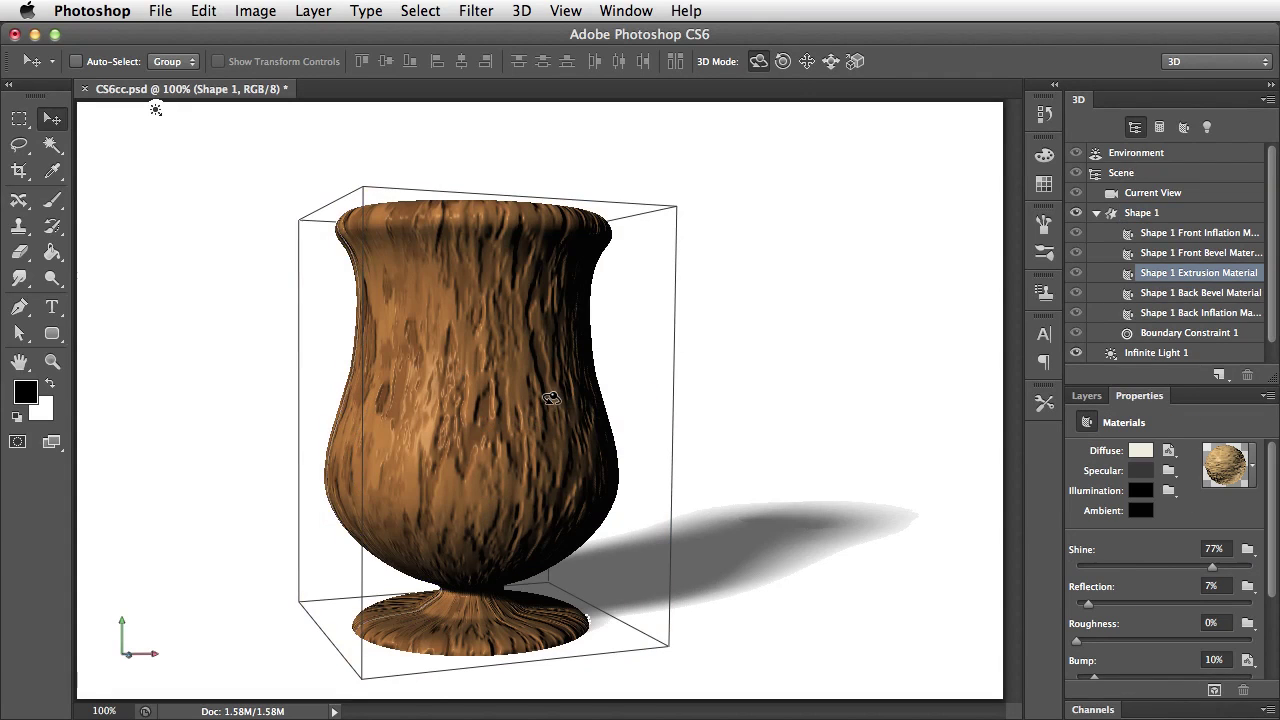
click(1250, 472)
click(1150, 670)
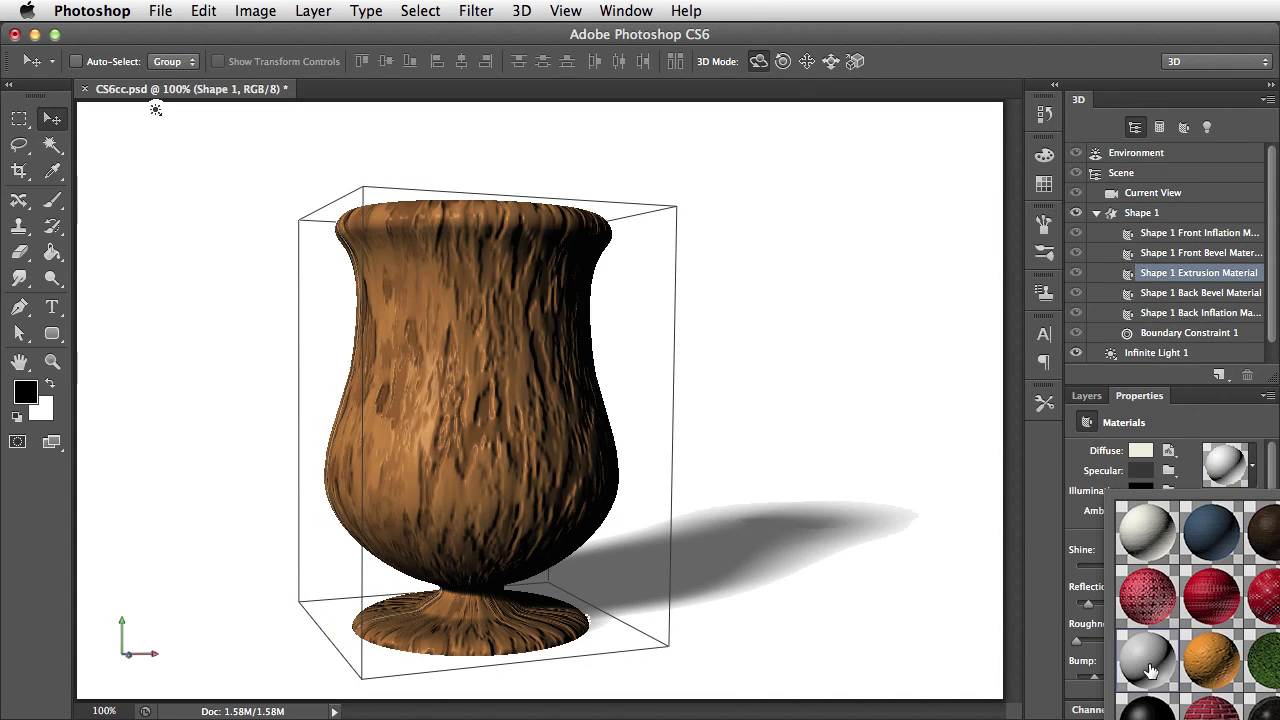
click(737, 478)
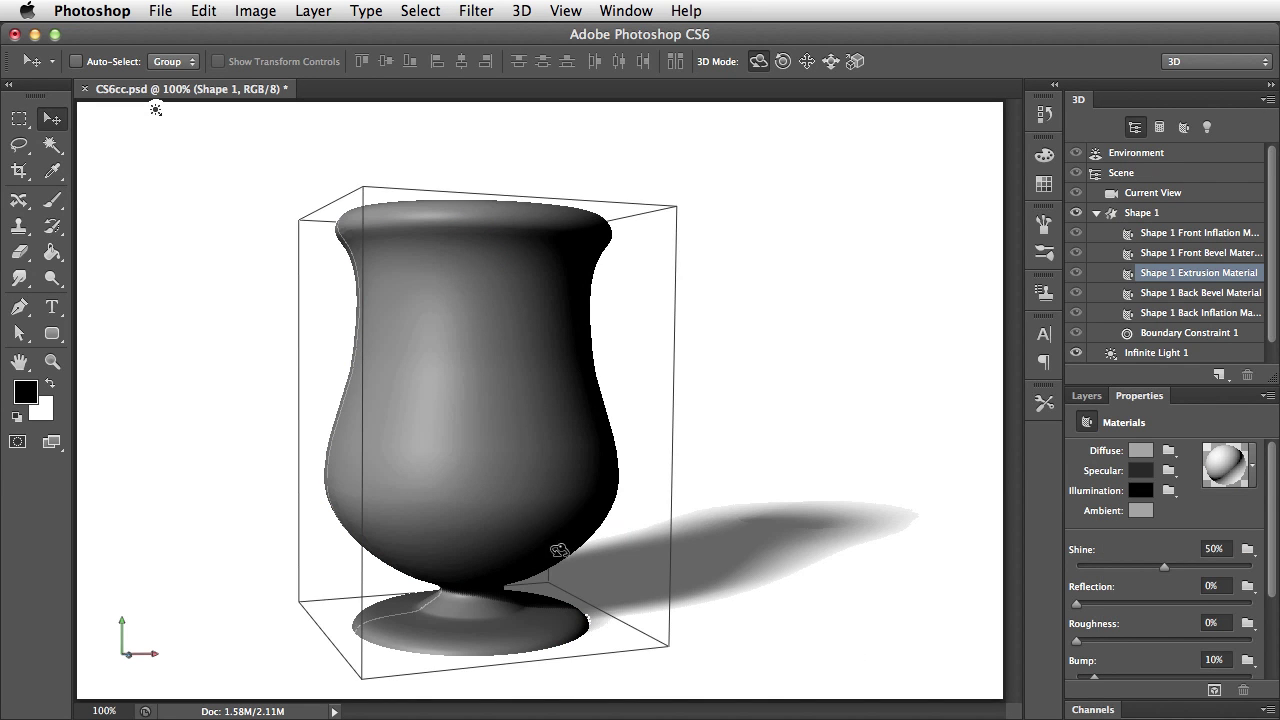
click(1118, 175)
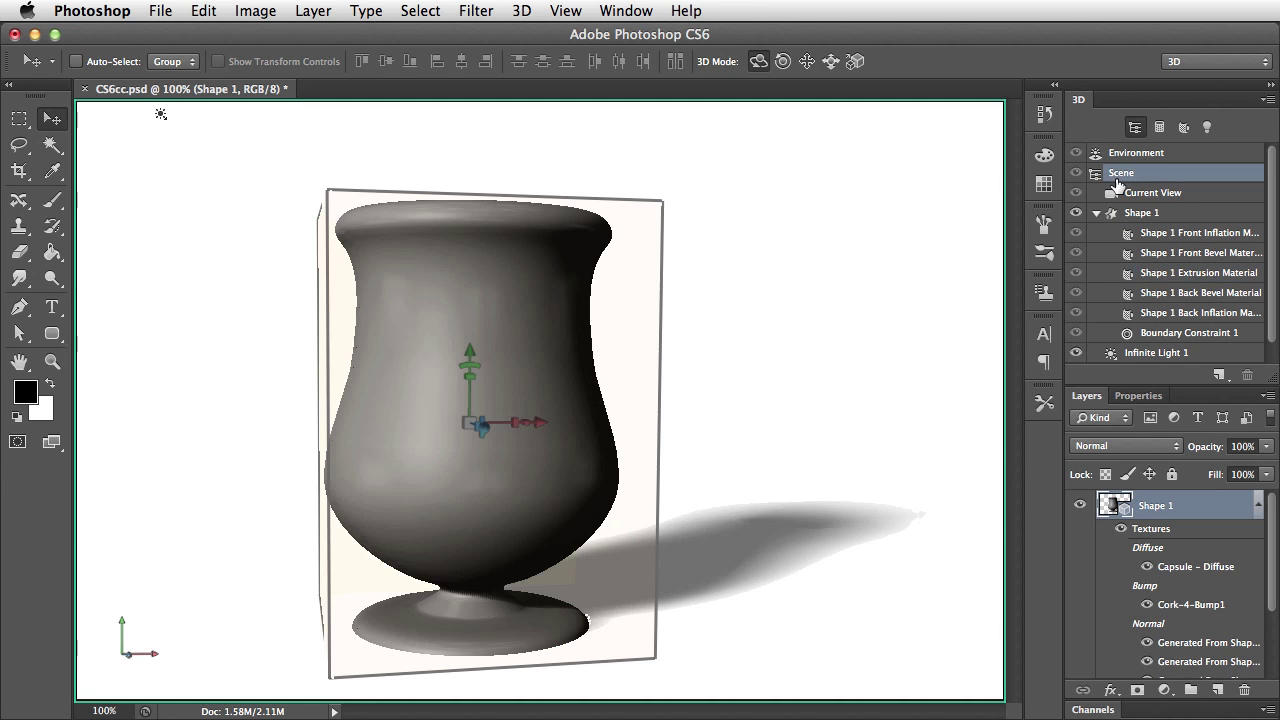
Select Environment, show its properties, and rotate the image-based light around the vase.
click(1124, 156)
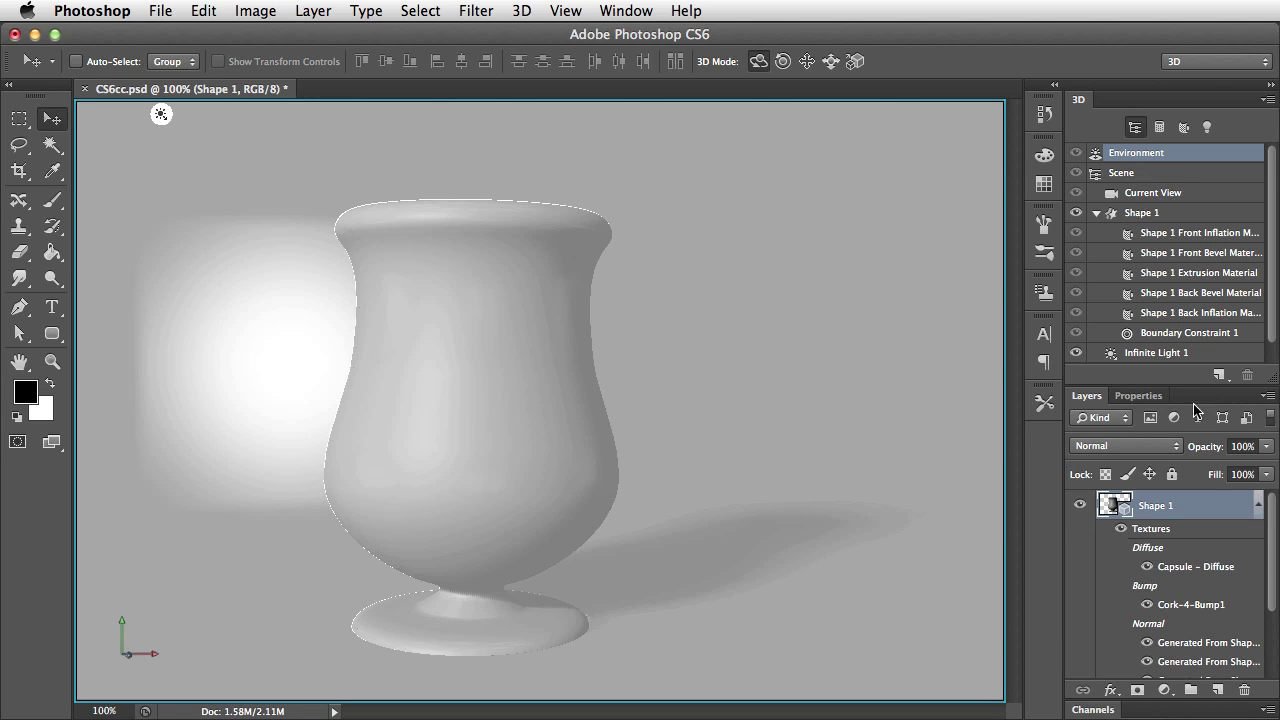
click(1140, 396)
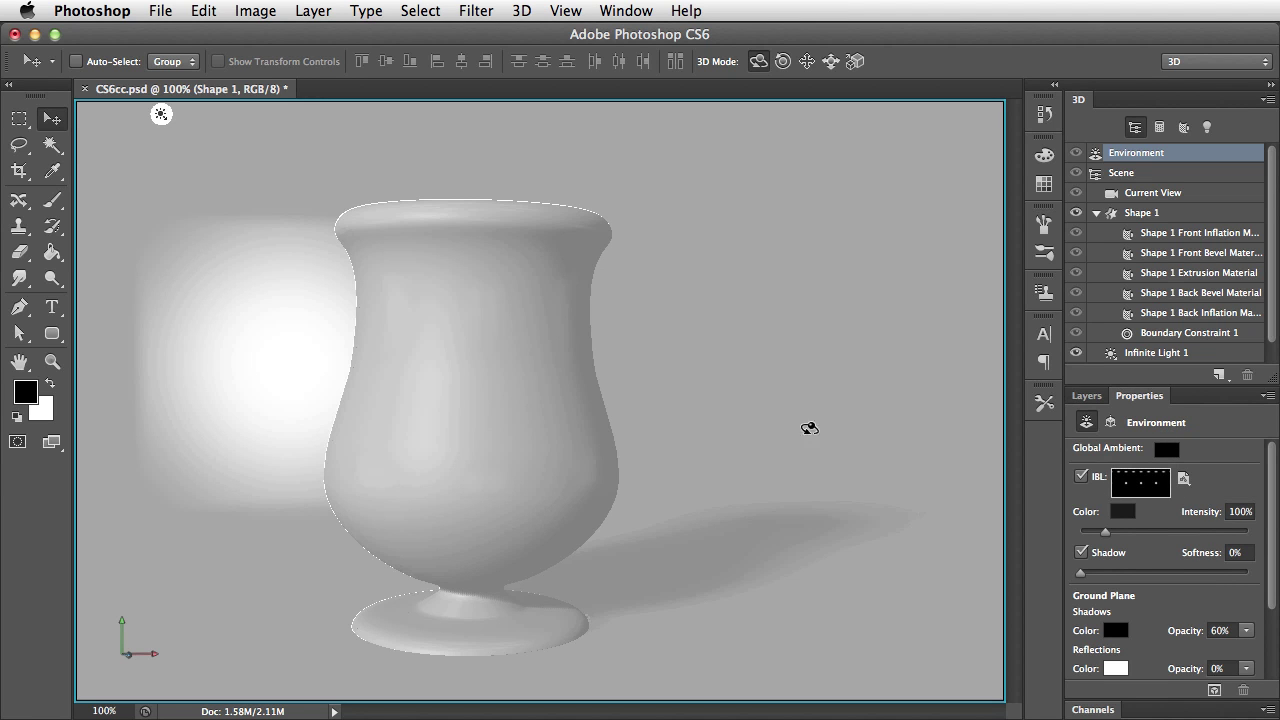
mouse_move(854, 537)
mouse_down()
mouse_move(791, 469)
mouse_move(731, 447)
mouse_move(703, 400)
mouse_move(713, 329)
mouse_move(735, 418)
mouse_move(765, 463)
mouse_move(790, 618)
mouse_move(737, 619)
mouse_move(694, 640)
mouse_move(689, 614)
mouse_move(760, 610)
mouse_up()
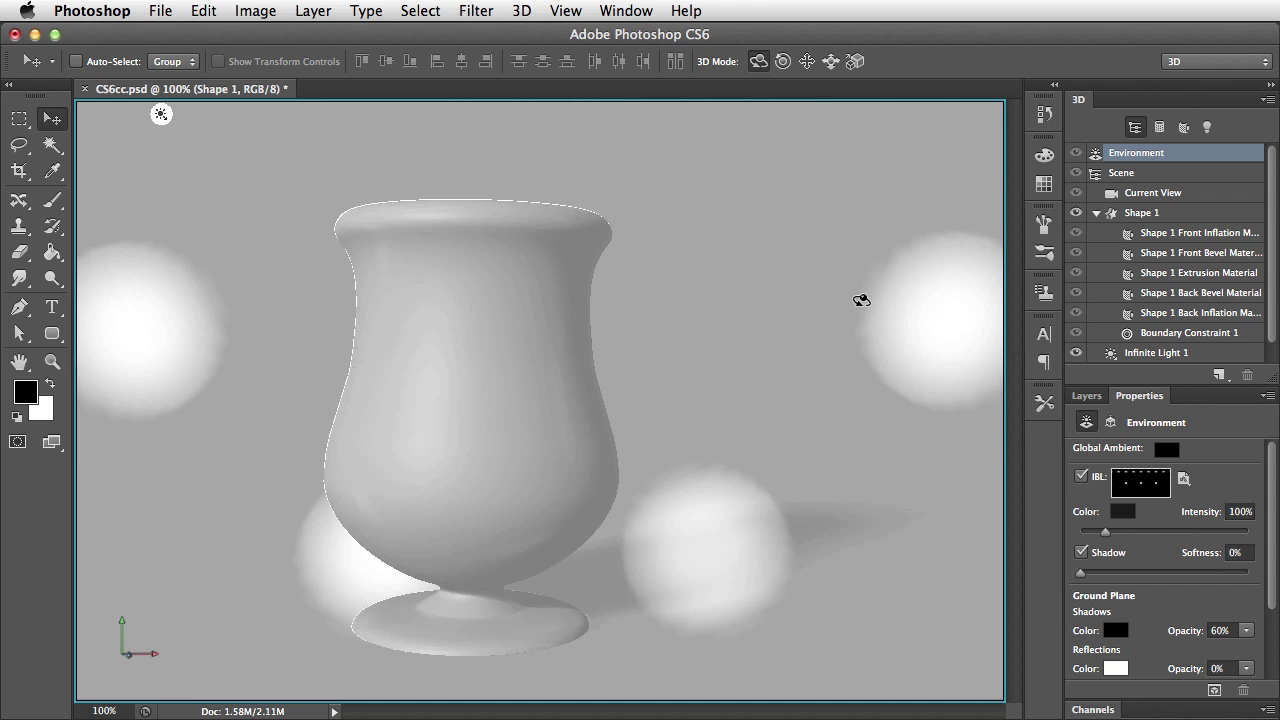
drag(860, 297, 770, 350)
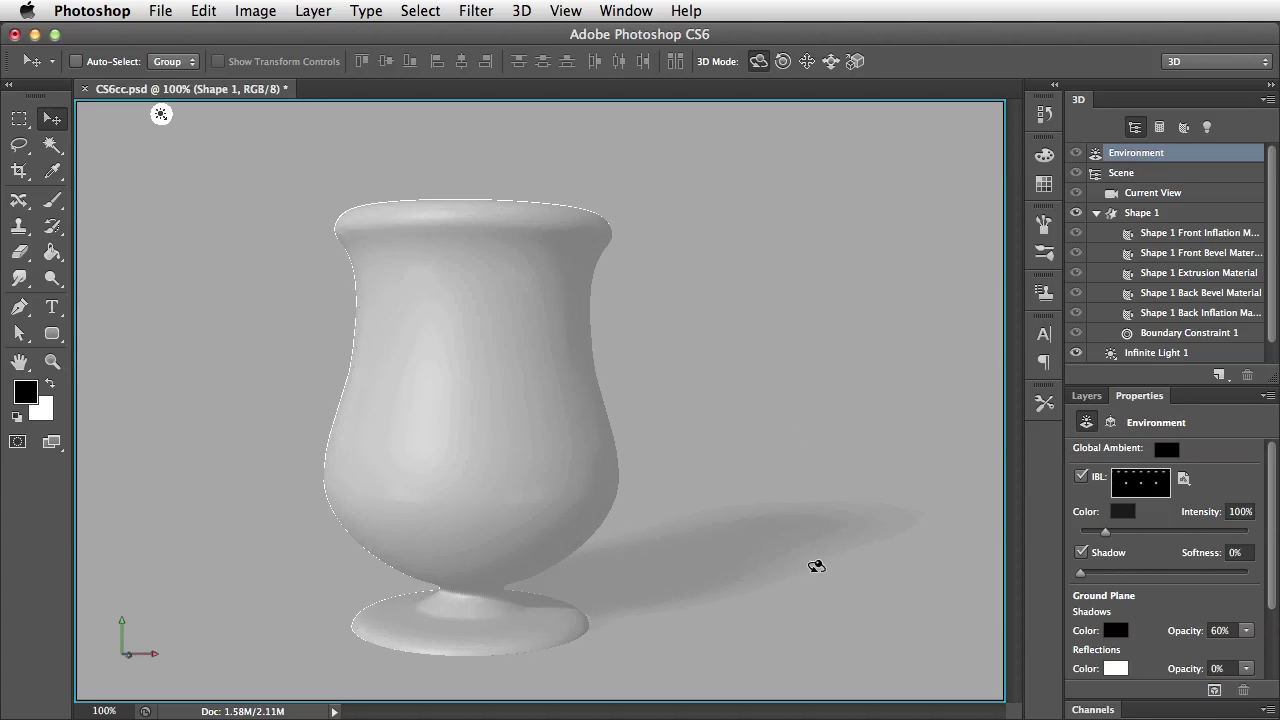
drag(752, 383, 890, 370)
drag(808, 363, 797, 311)
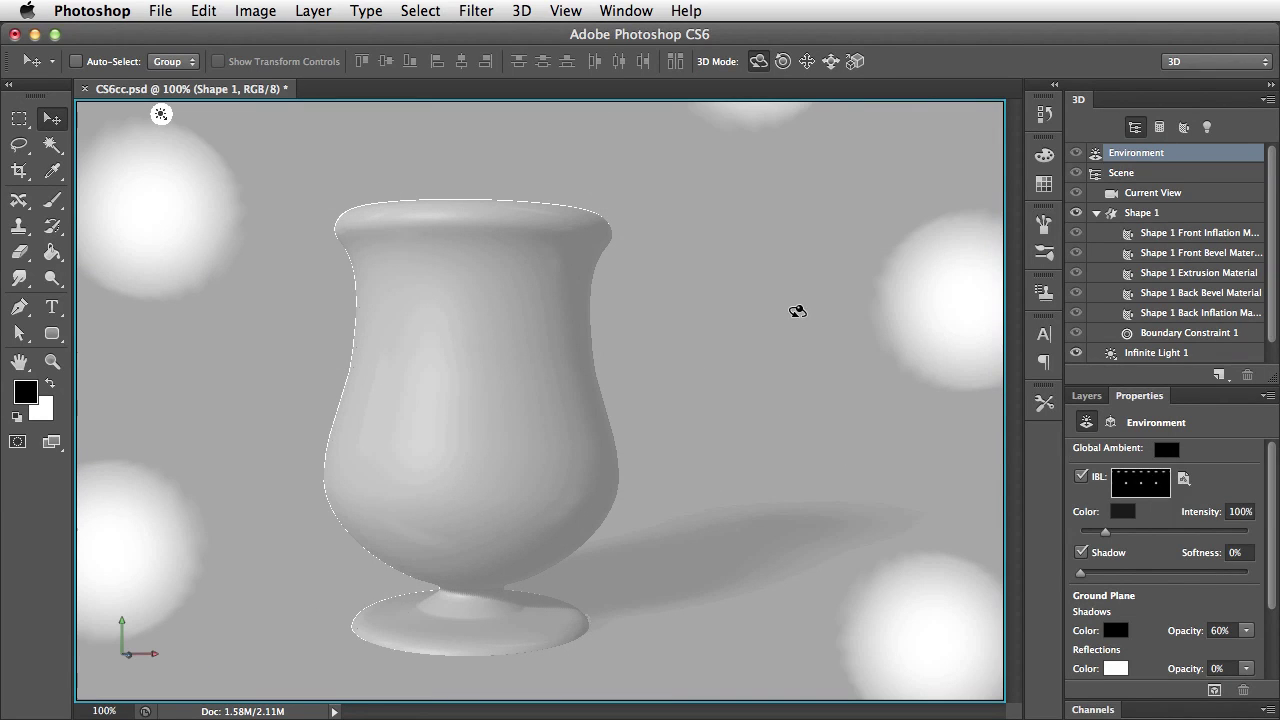
Save the room photo as the IBL texture, close it, and rotate the environment behind the vase.
click(1183, 479)
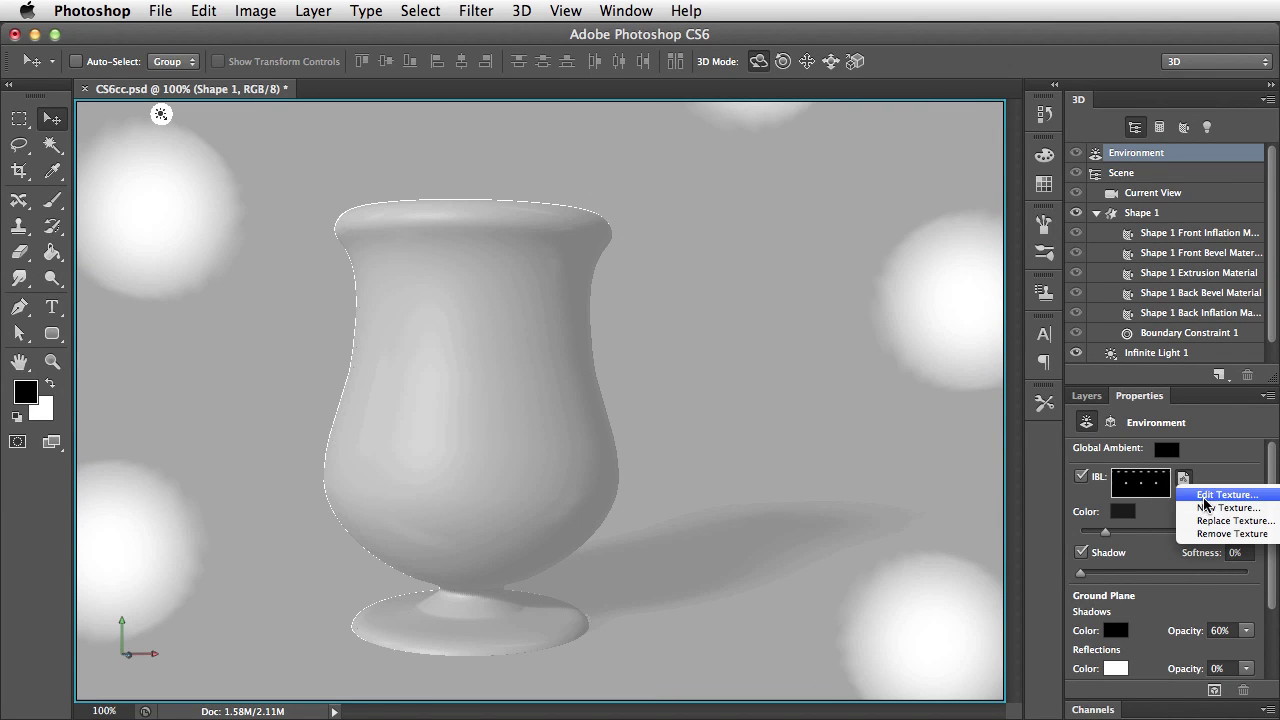
click(1206, 497)
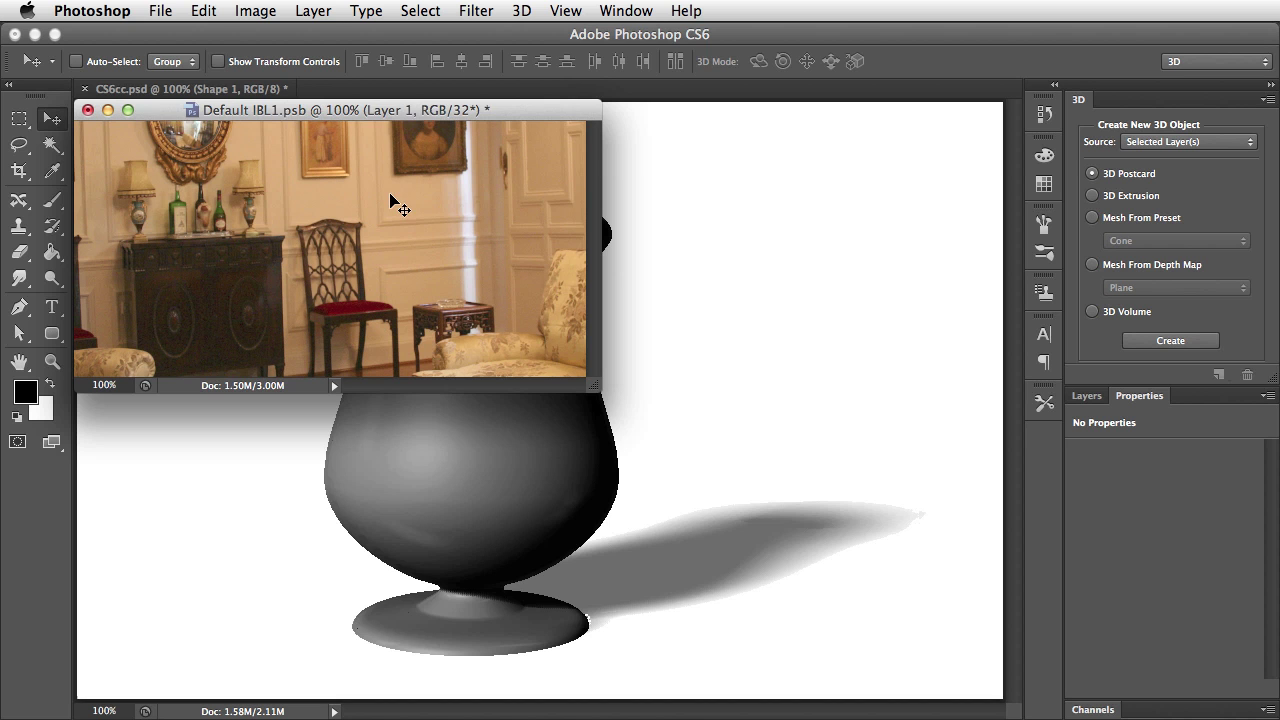
key(super+s)
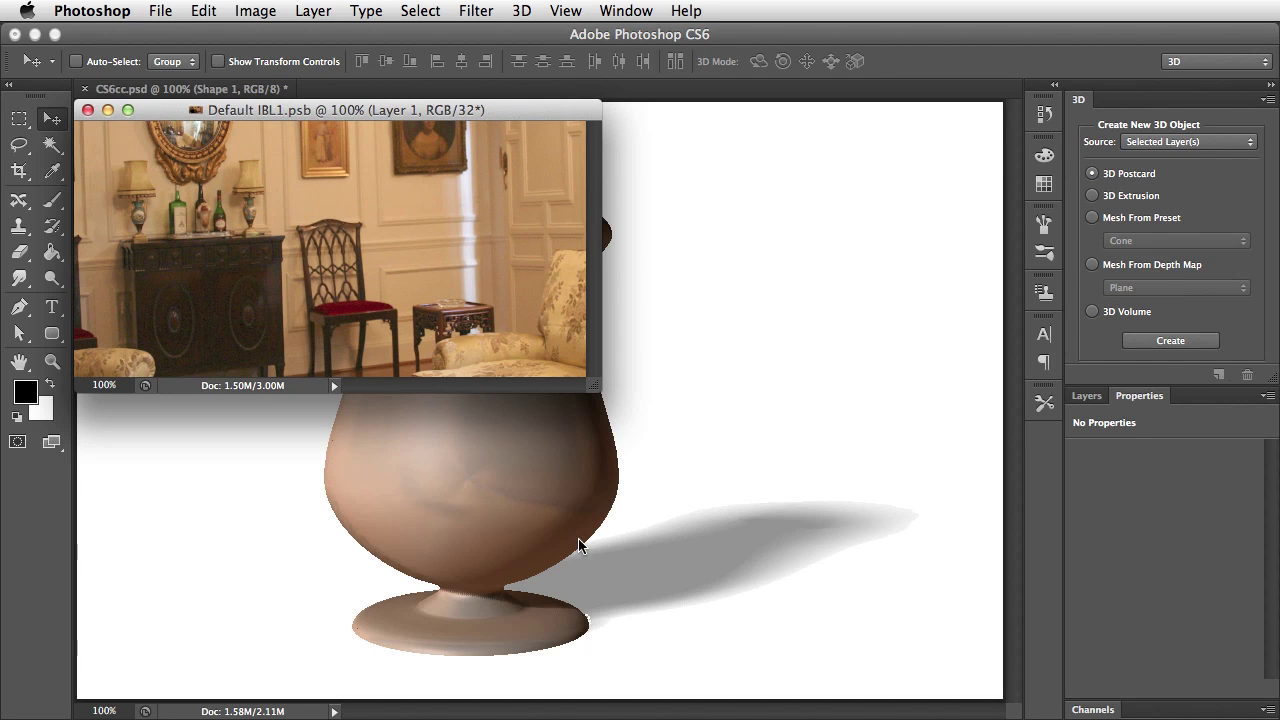
key(super+w)
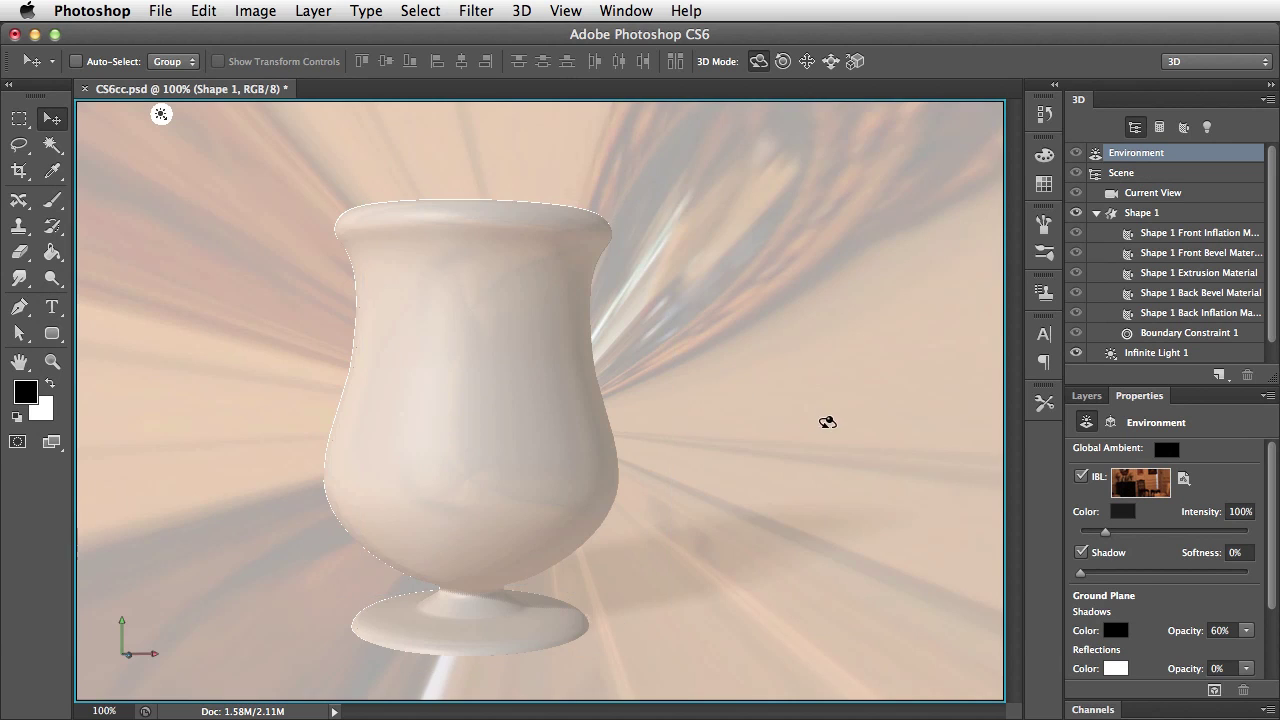
drag(827, 422, 788, 386)
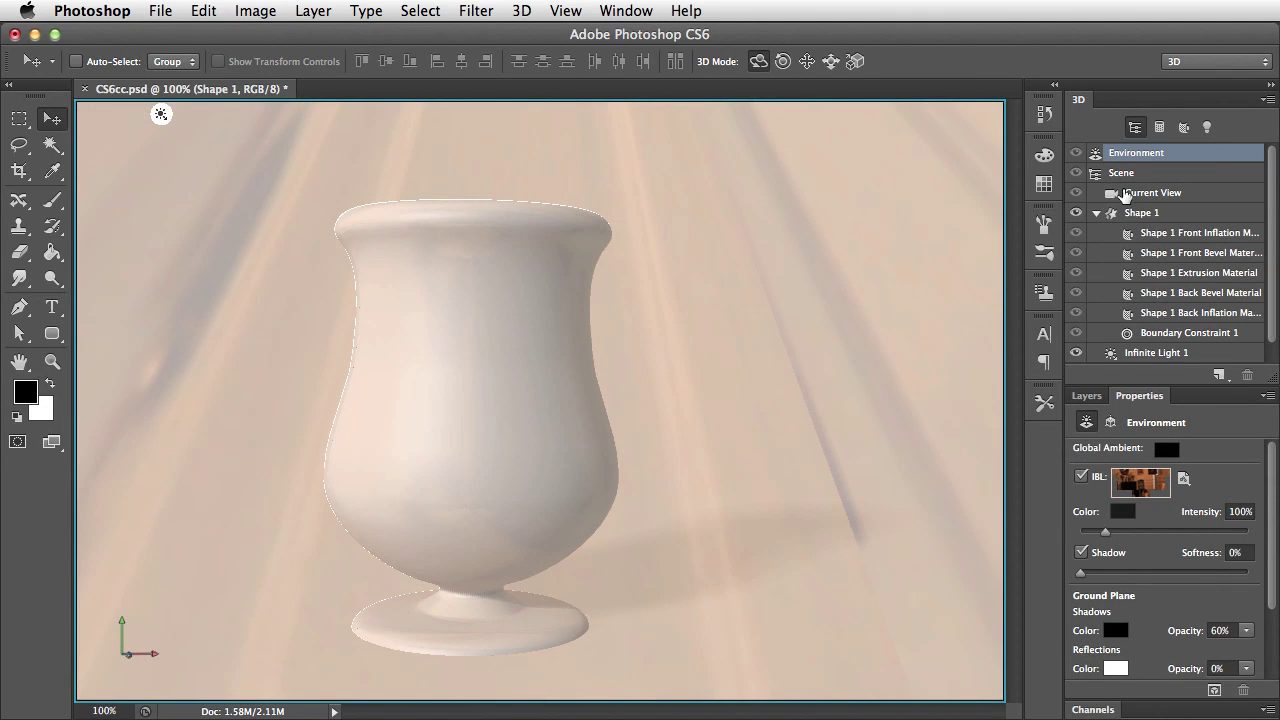
Set the Shape 1 Extrusion Material reflection to 45%.
click(1141, 212)
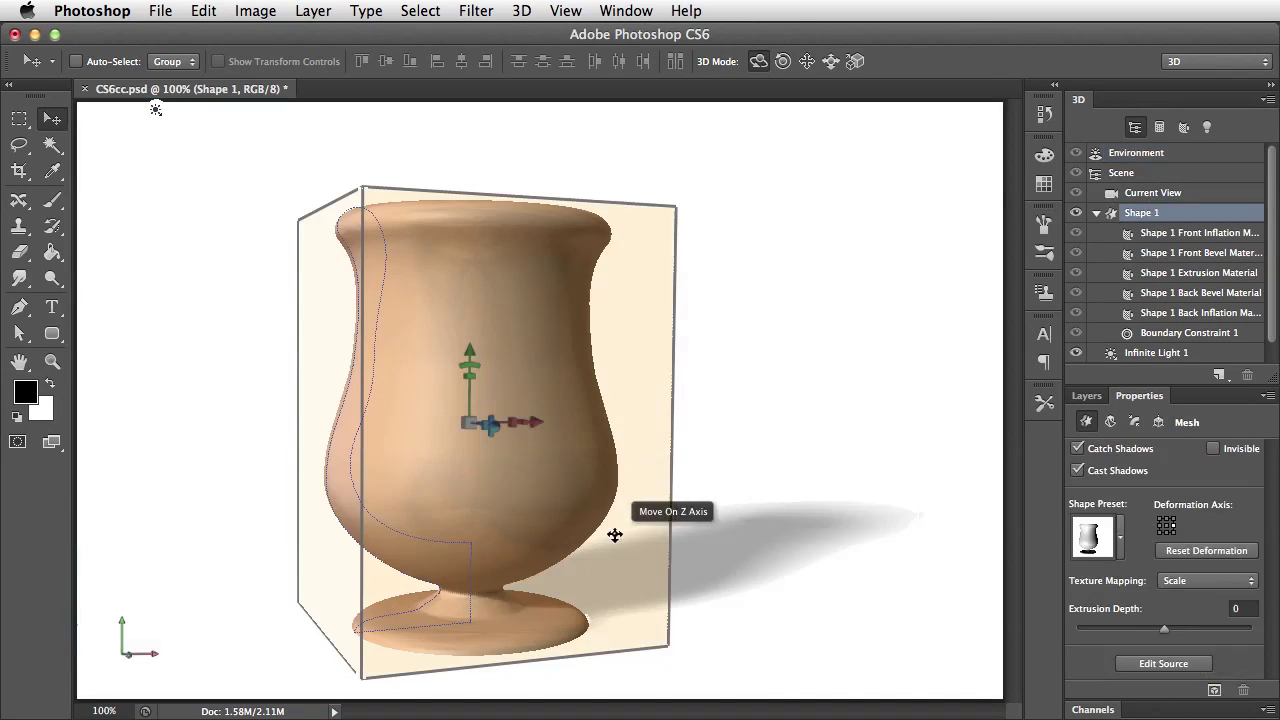
click(555, 468)
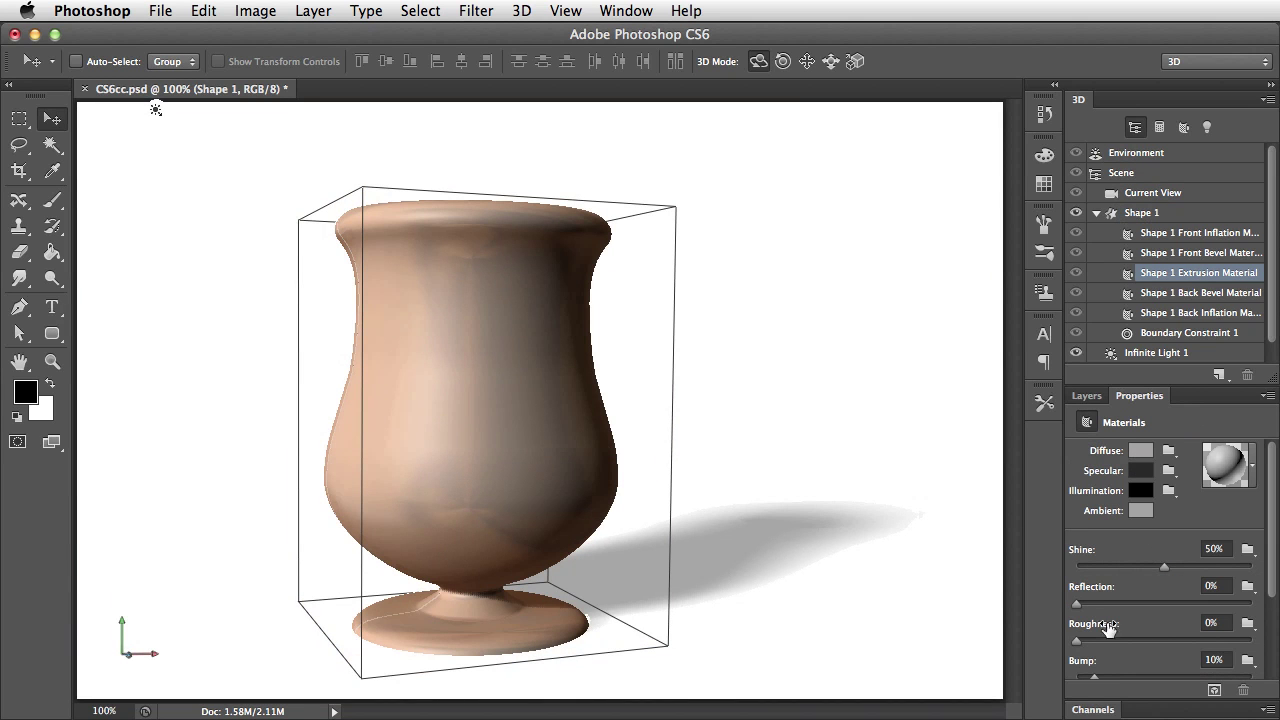
drag(1076, 604, 1155, 604)
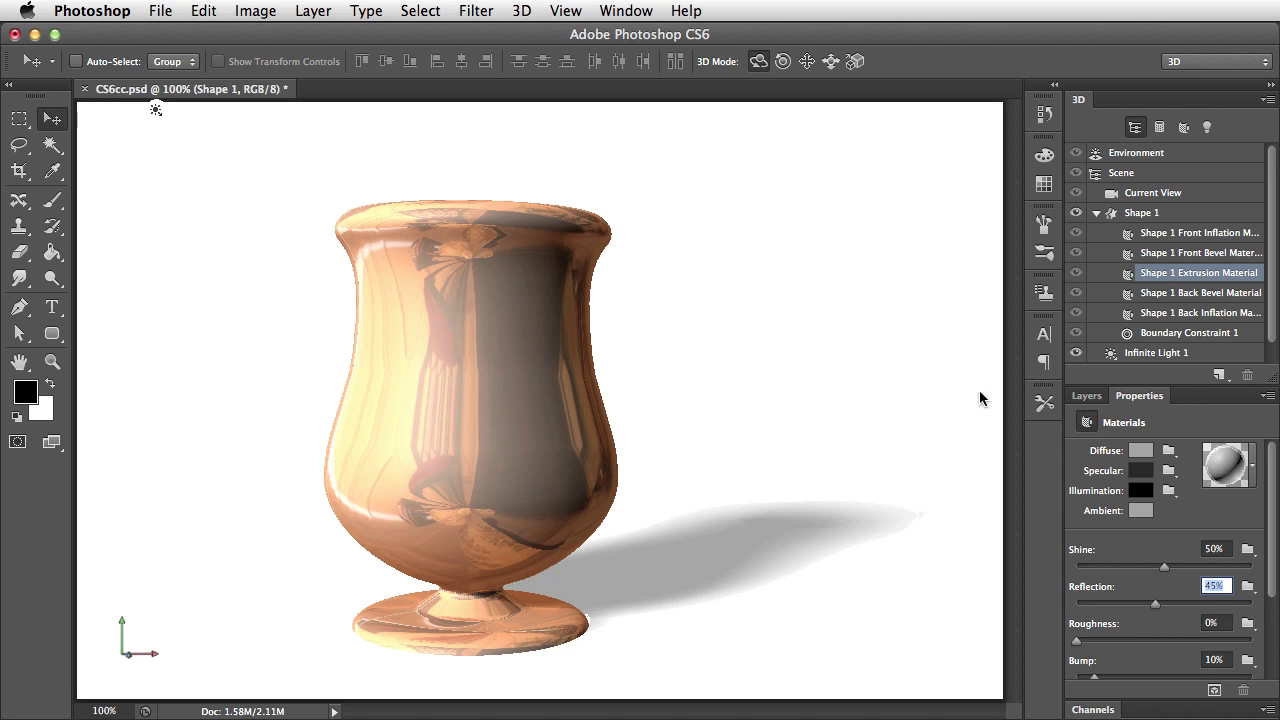
Show the 3D Camera properties for Current View.
click(798, 324)
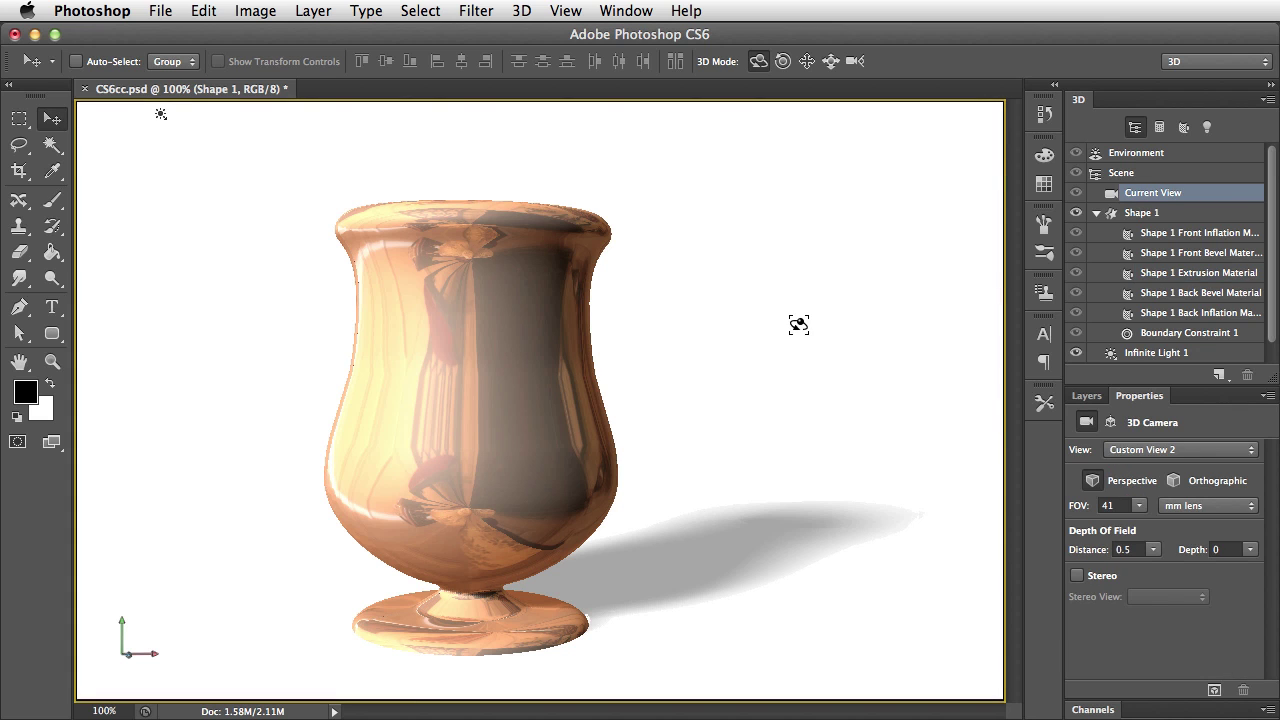